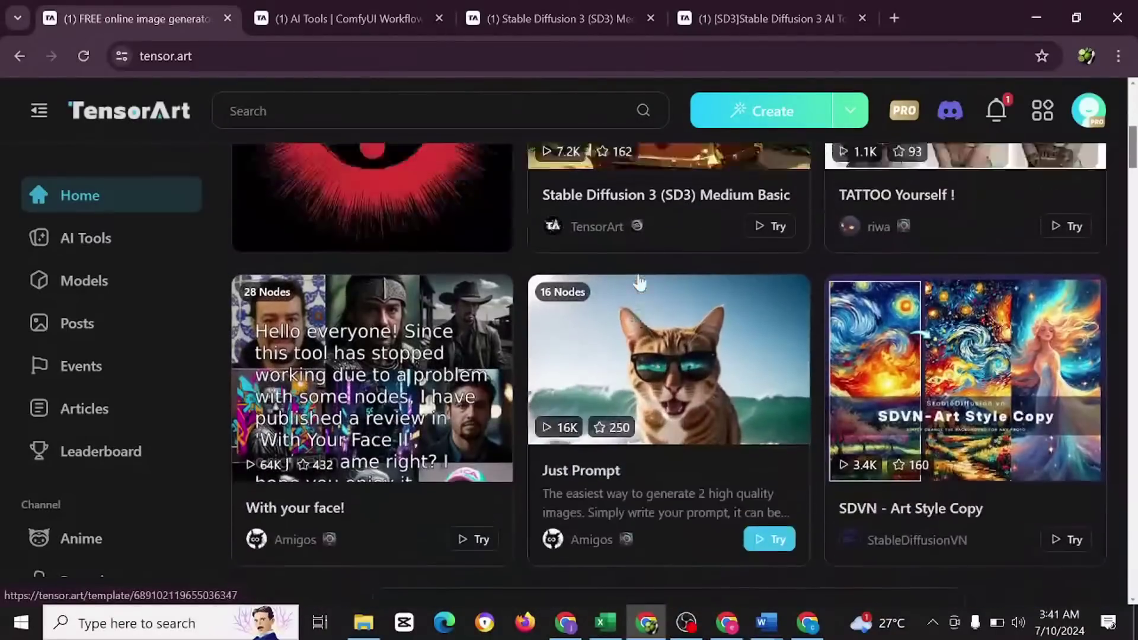
{"action": "scroll", "coordinate": [638, 283], "scroll_direction": "up", "scroll_amount": 6}
{"action": "scroll", "coordinate": [379, 391], "scroll_direction": "down", "scroll_amount": 10}
{"action": "scroll", "coordinate": [344, 314], "scroll_direction": "down", "scroll_amount": 10}
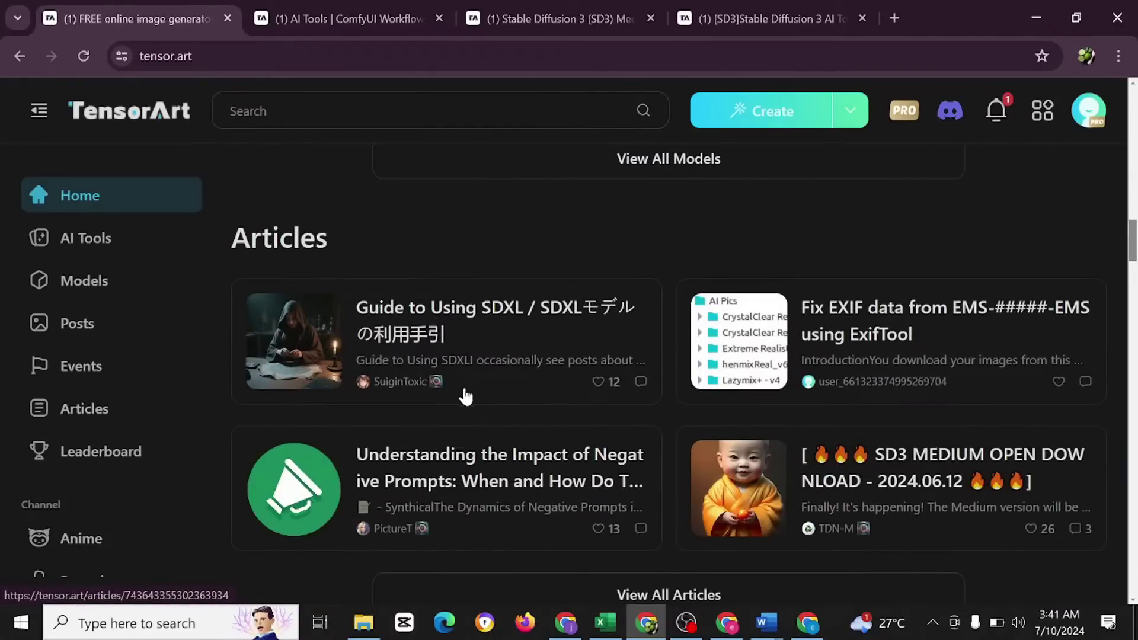
{"action": "scroll", "coordinate": [456, 392], "scroll_direction": "down", "scroll_amount": 5}
{"action": "scroll", "coordinate": [457, 389], "scroll_direction": "up", "scroll_amount": 5}
{"action": "scroll", "coordinate": [557, 350], "scroll_direction": "up", "scroll_amount": 20}
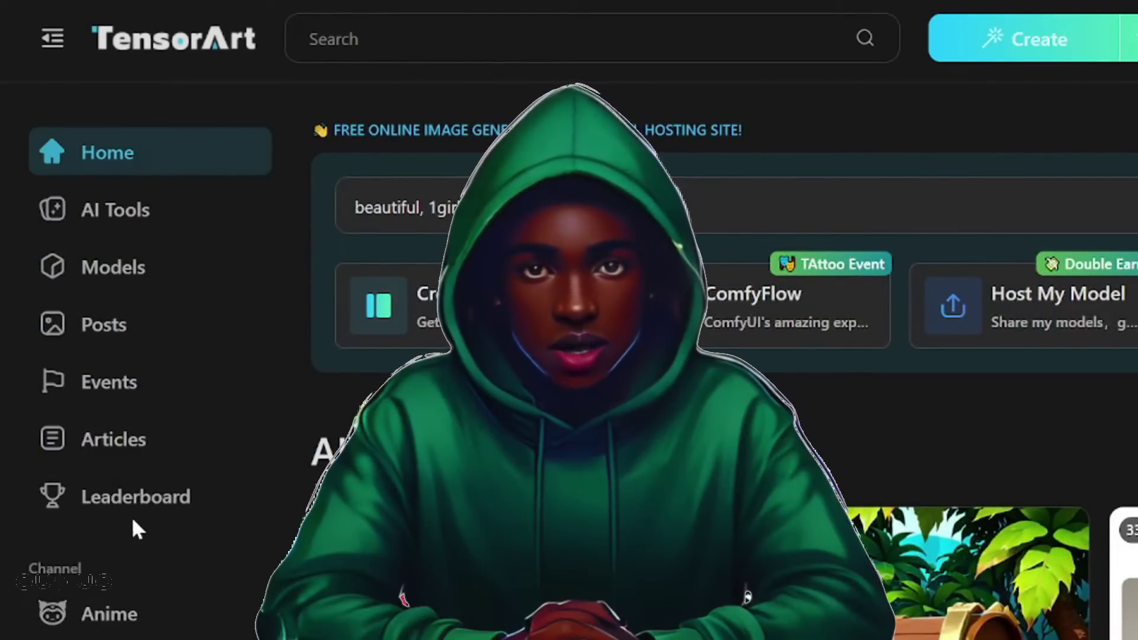
{"action": "scroll", "coordinate": [172, 525], "scroll_direction": "down", "scroll_amount": 8}
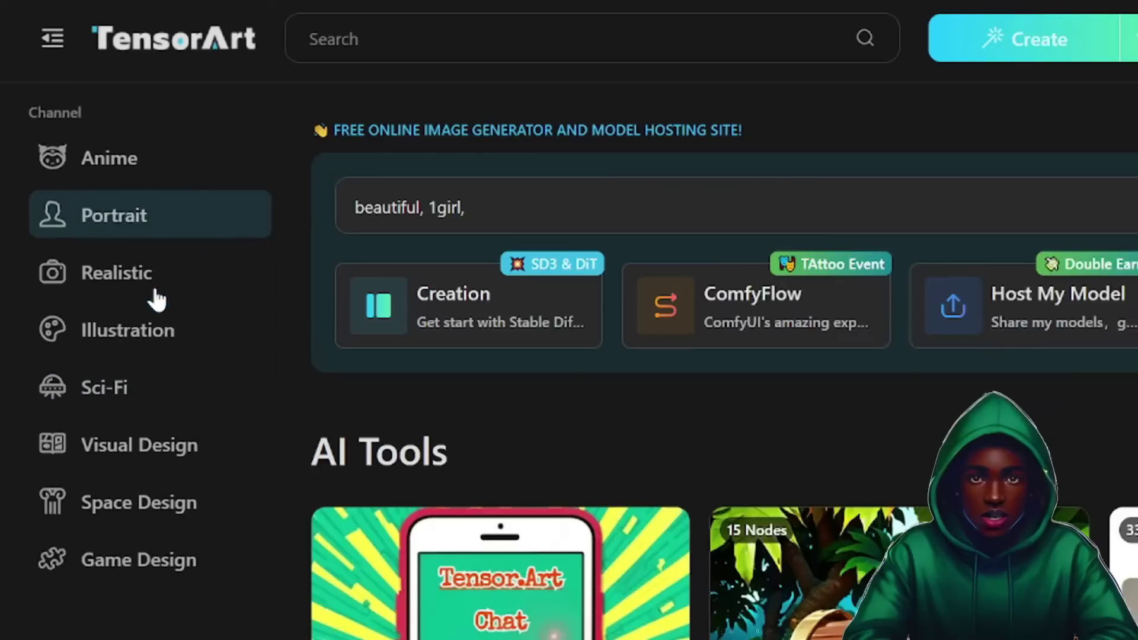
{"action": "scroll", "coordinate": [158, 300], "scroll_direction": "up", "scroll_amount": 2}
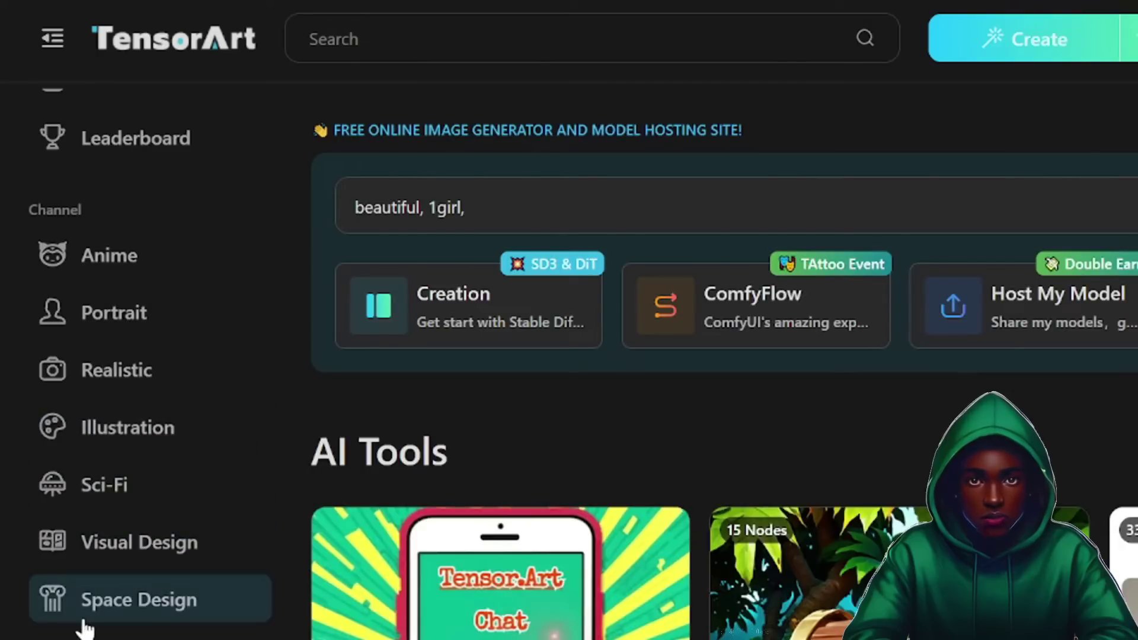
{"action": "scroll", "coordinate": [86, 628], "scroll_direction": "down", "scroll_amount": 2}
{"action": "scroll", "coordinate": [208, 533], "scroll_direction": "up", "scroll_amount": 8}
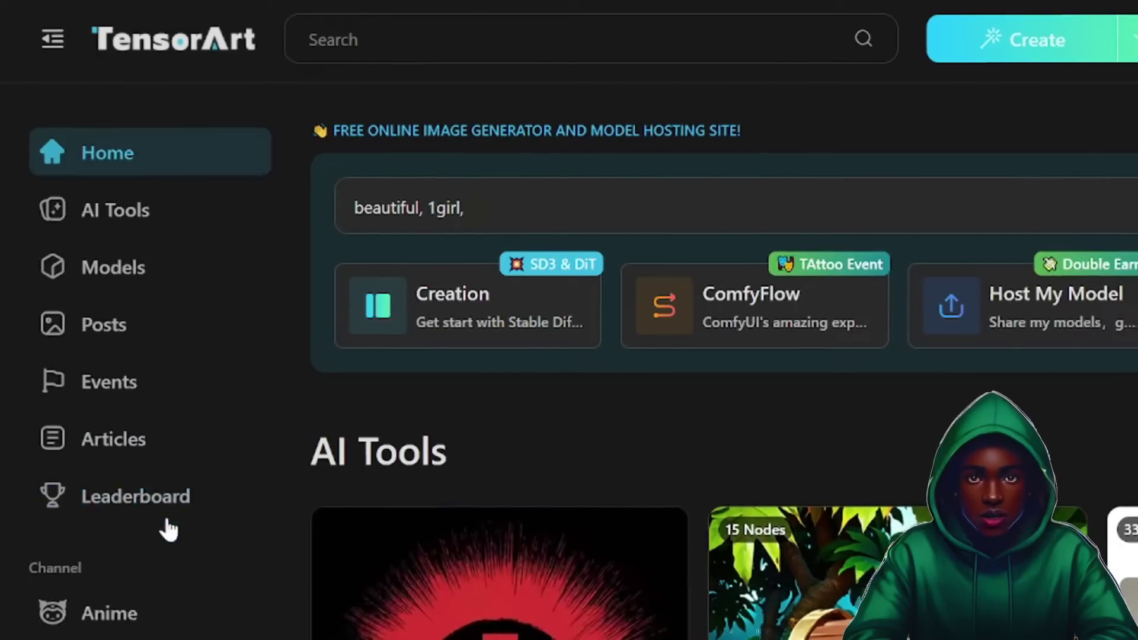
{"action": "scroll", "coordinate": [196, 407], "scroll_direction": "down", "scroll_amount": 3}
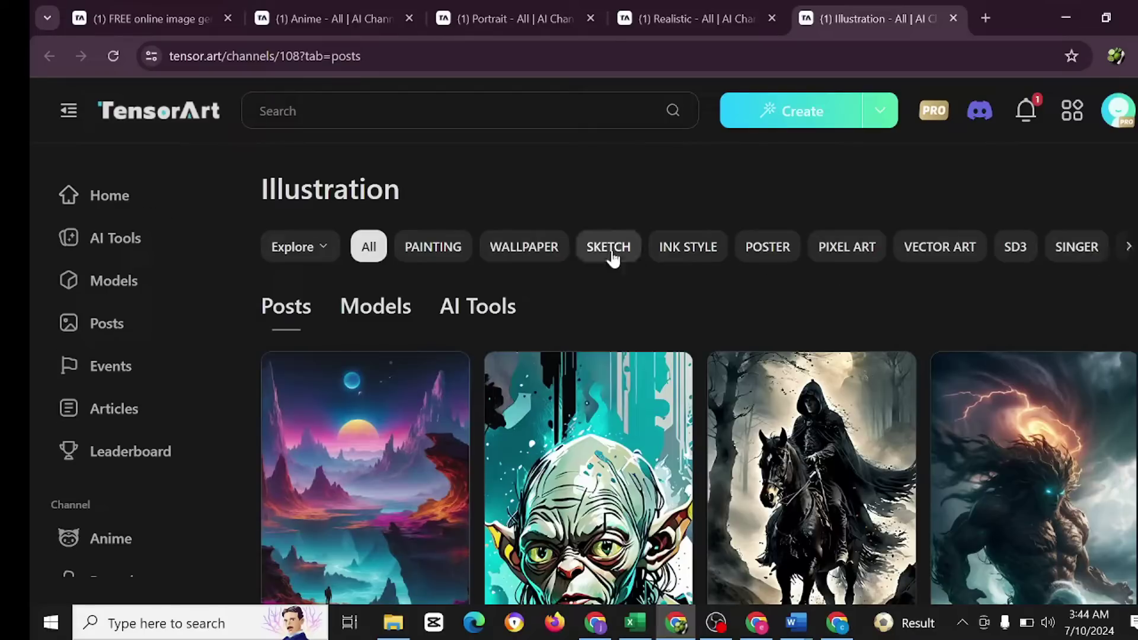
Scroll down through the channel page before the channel tabs are closed.
{"action": "scroll", "coordinate": [112, 432], "scroll_direction": "down", "scroll_amount": 8}
{"action": "scroll", "coordinate": [125, 332], "scroll_direction": "down", "scroll_amount": 3}
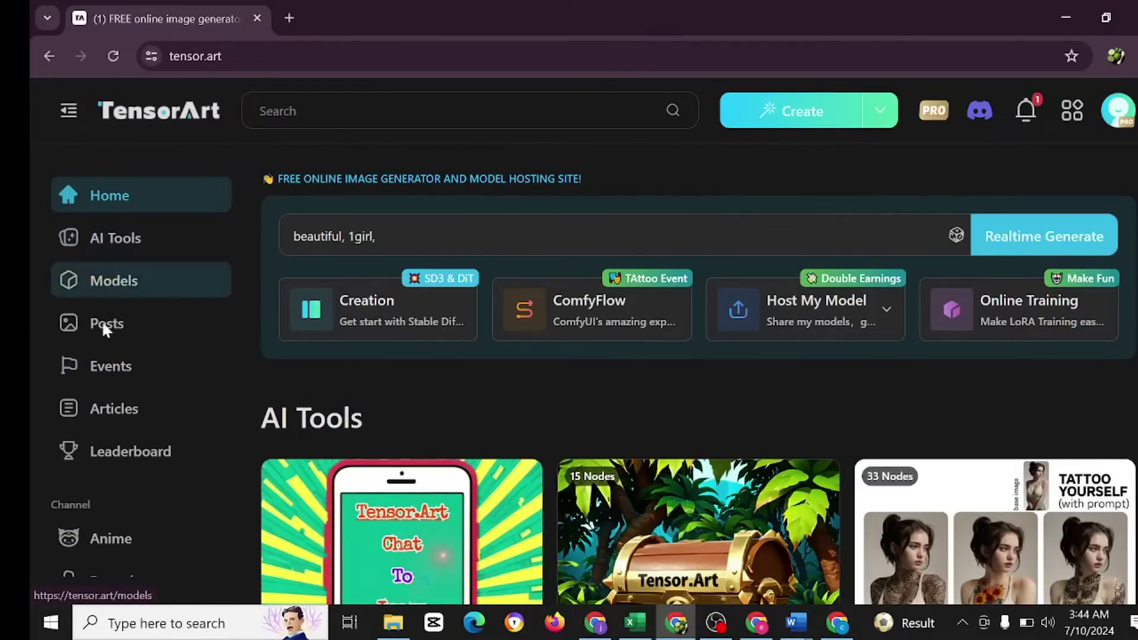
Open AI Tools, try the PORTRAIT and FILTER tags, then list ALL tools.
{"action": "left_click", "coordinate": [109, 242]}
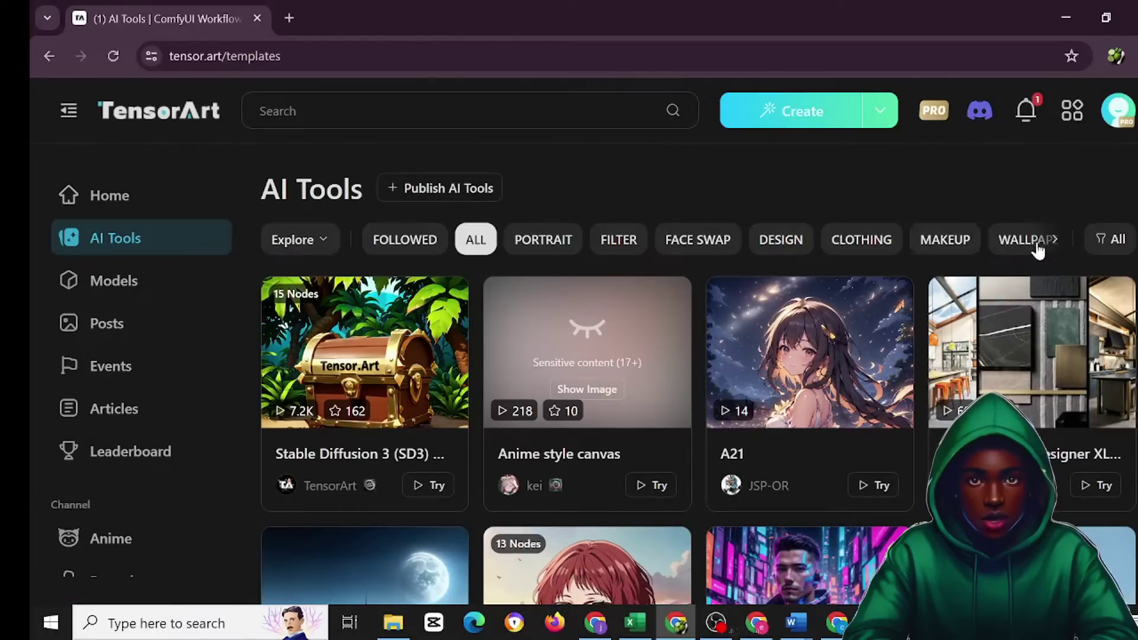
{"action": "left_click", "coordinate": [541, 245]}
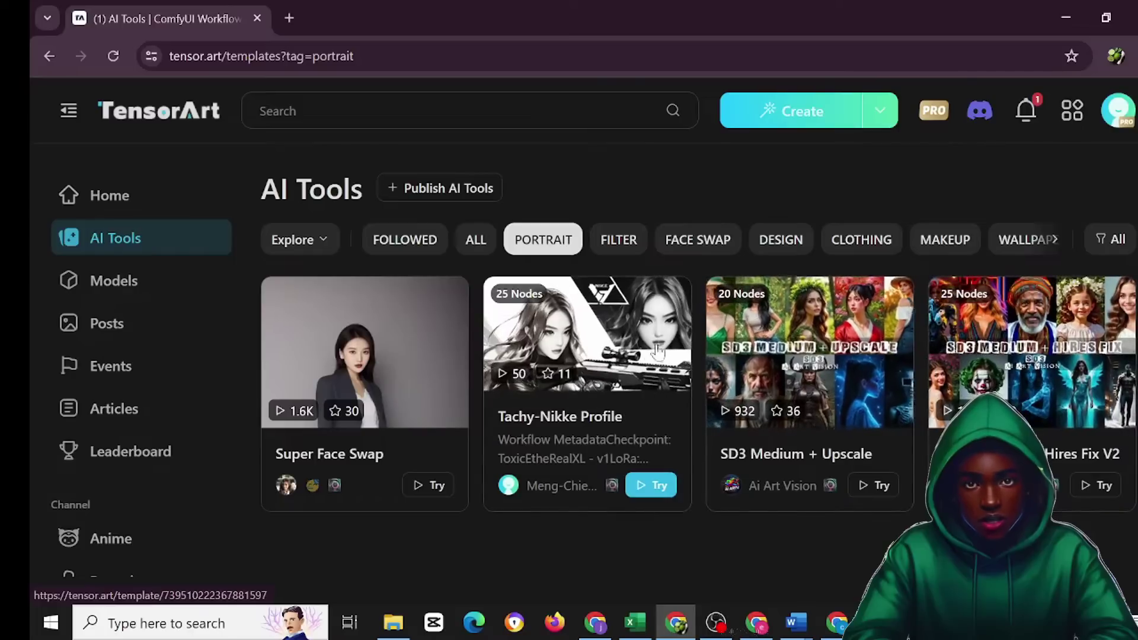
{"action": "left_click", "coordinate": [619, 242]}
{"action": "left_click", "coordinate": [477, 239]}
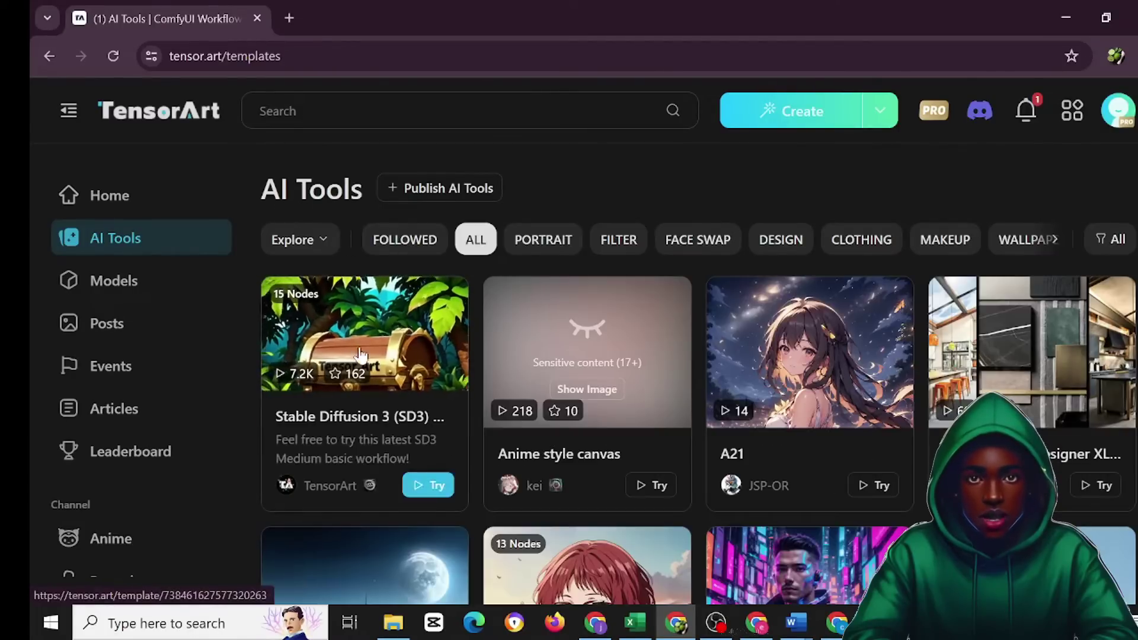
{"action": "scroll", "coordinate": [681, 387], "scroll_direction": "down", "scroll_amount": 7}
{"action": "scroll", "coordinate": [478, 417], "scroll_direction": "down", "scroll_amount": 3}
{"action": "scroll", "coordinate": [827, 366], "scroll_direction": "up", "scroll_amount": 10}
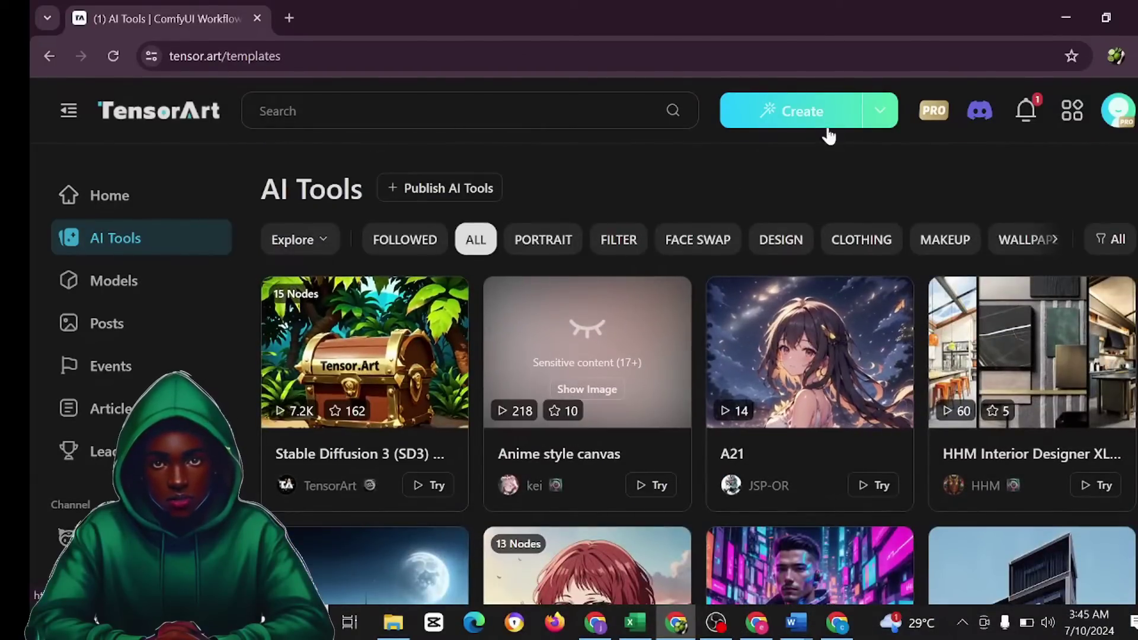
Open the Text2Img workspace and look over the base model list without changing it.
{"action": "left_click", "coordinate": [798, 106]}
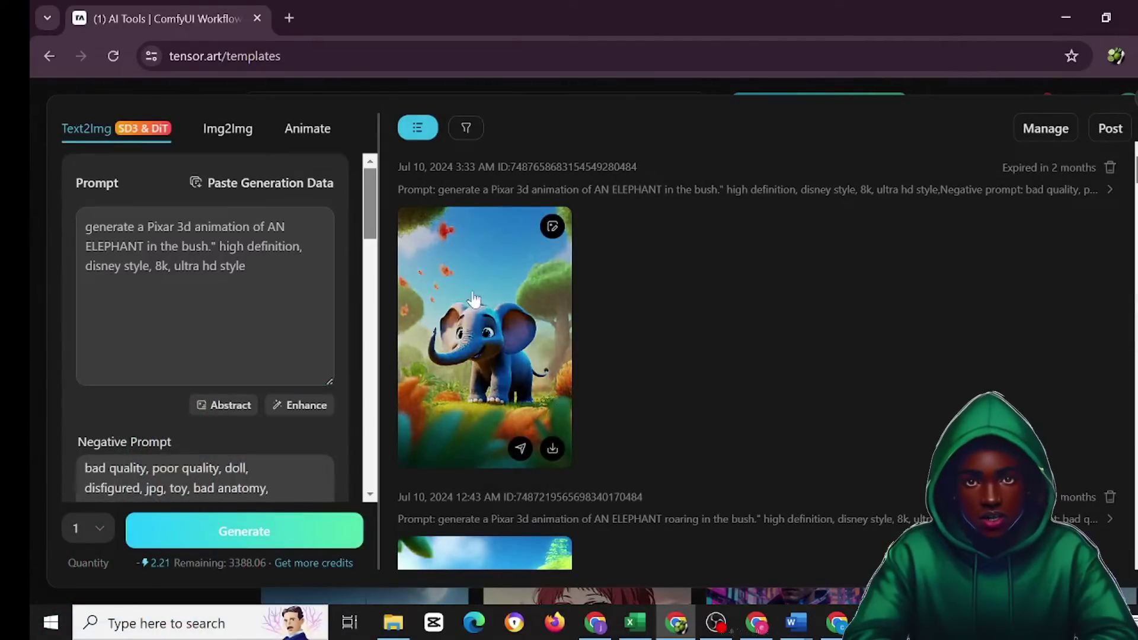
{"action": "scroll", "coordinate": [473, 299], "scroll_direction": "down", "scroll_amount": 5}
{"action": "scroll", "coordinate": [473, 300], "scroll_direction": "up", "scroll_amount": 5}
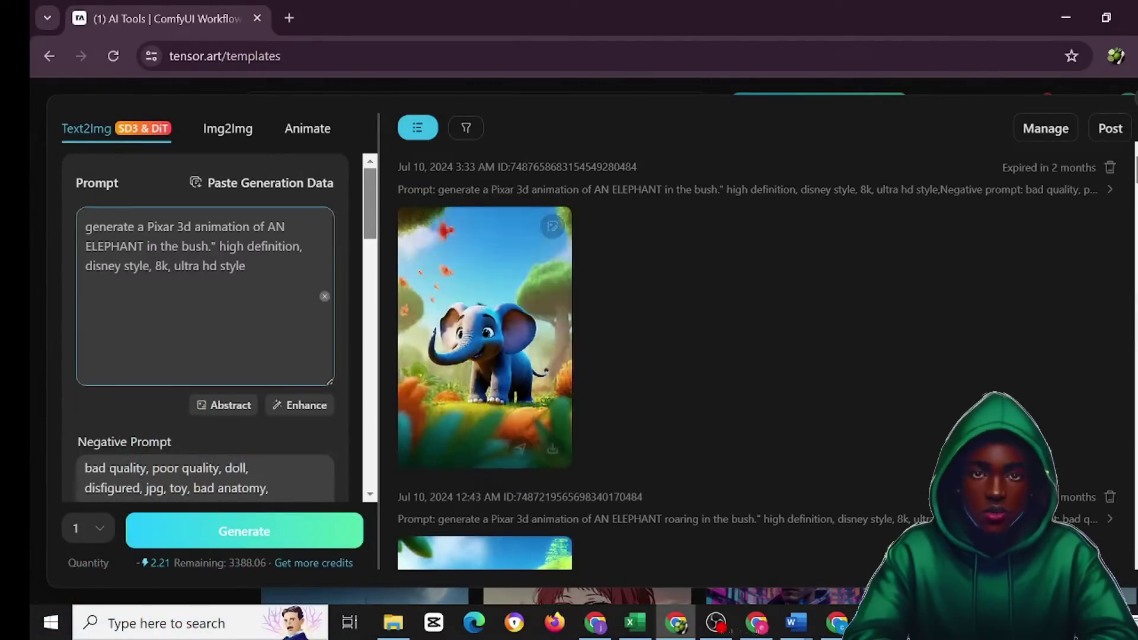
{"action": "scroll", "coordinate": [196, 313], "scroll_direction": "down", "scroll_amount": 5}
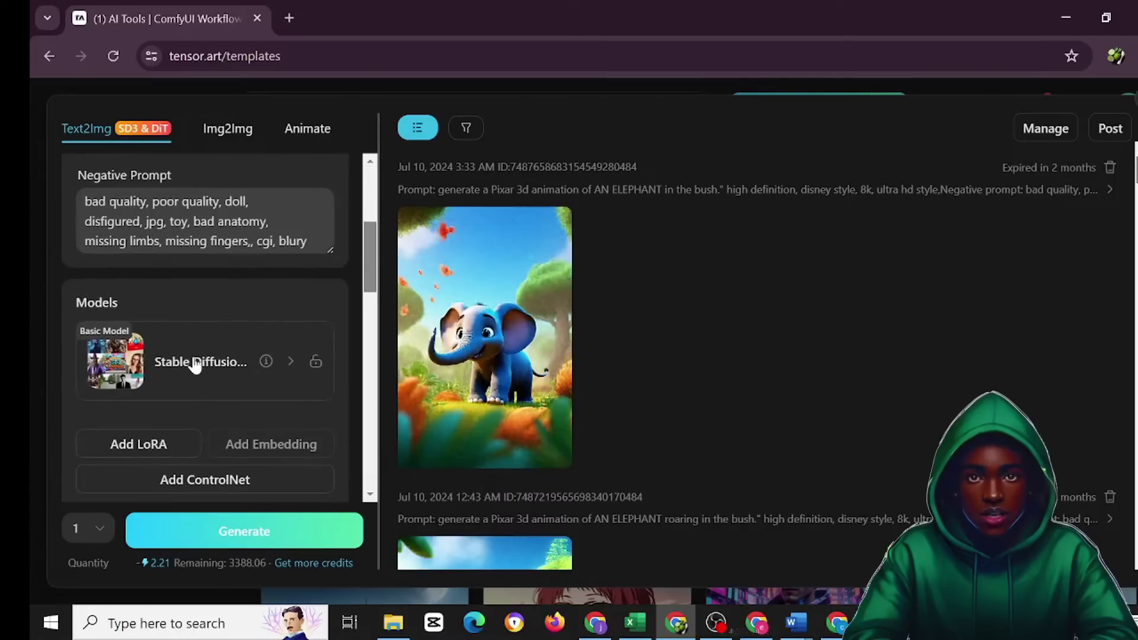
{"action": "left_click", "coordinate": [198, 380]}
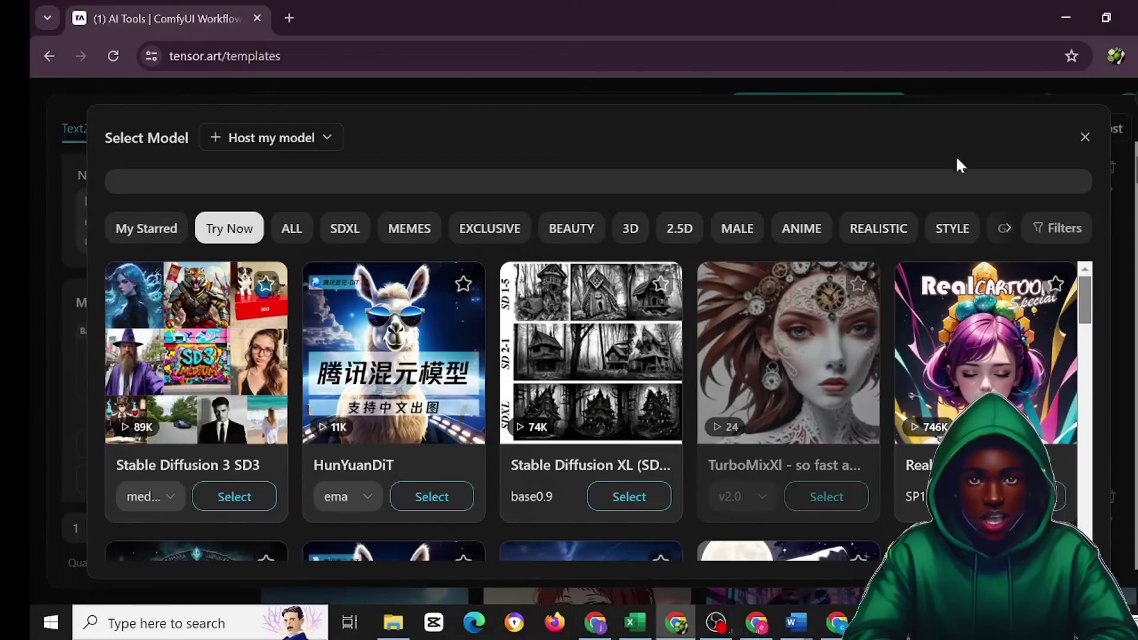
{"action": "left_click", "coordinate": [1085, 137]}
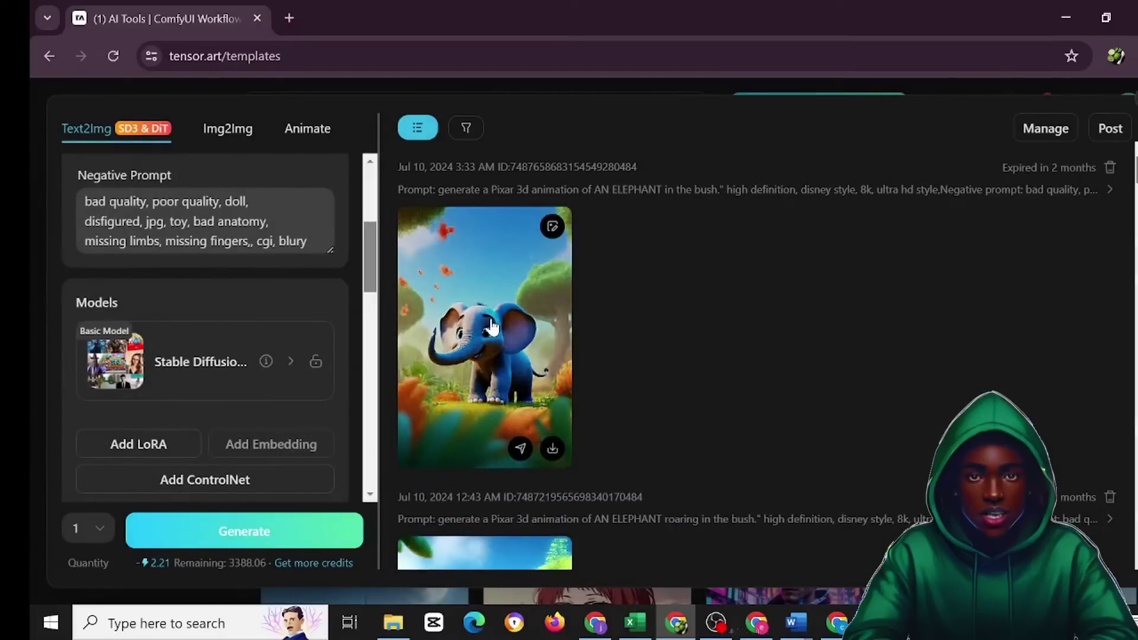
Check the elephant image's generation details, then make Stoked Tensor XL the base model.
{"action": "left_click", "coordinate": [492, 327]}
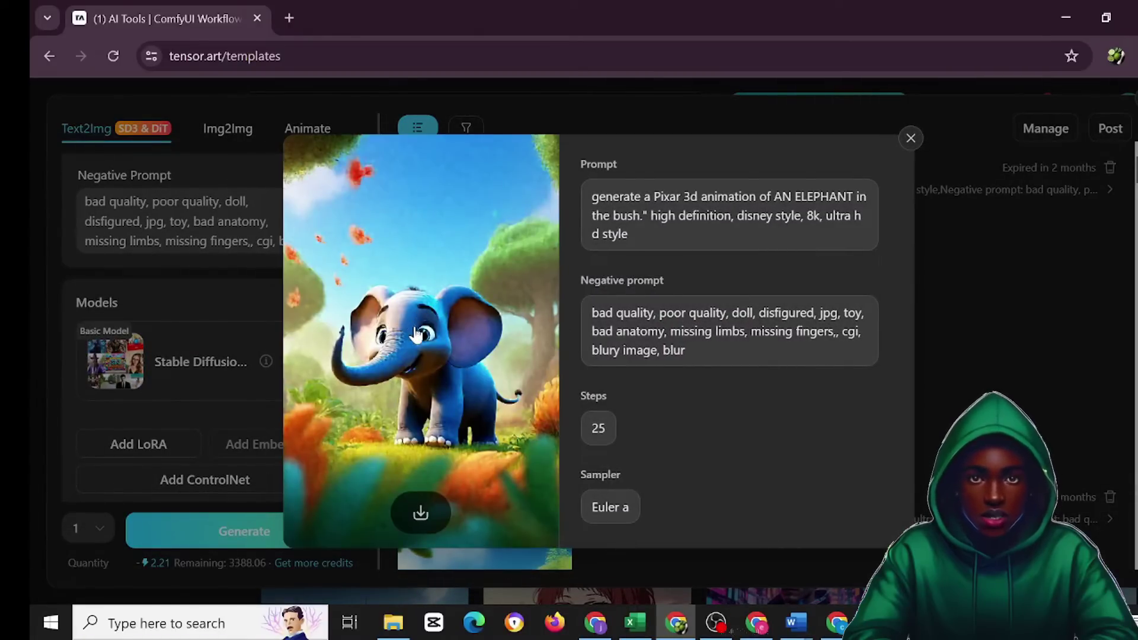
{"action": "left_click", "coordinate": [222, 360]}
{"action": "scroll", "coordinate": [223, 360], "scroll_direction": "down", "scroll_amount": 2}
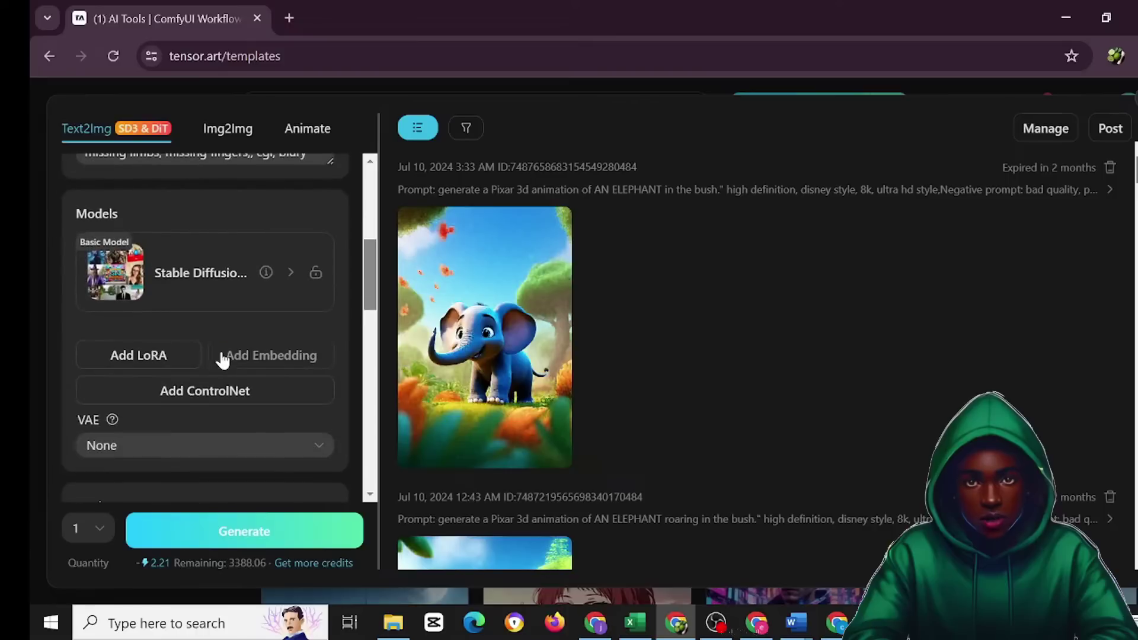
{"action": "left_click", "coordinate": [325, 335]}
{"action": "left_click", "coordinate": [384, 368]}
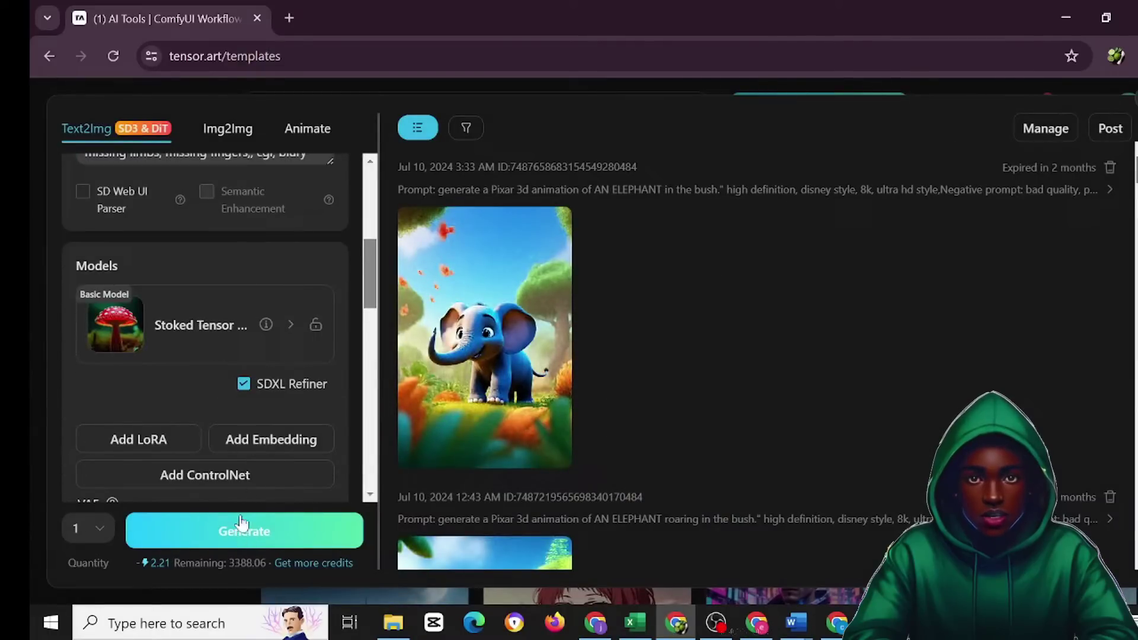
Generate a new image from the elephant prompt and flip through the results.
{"action": "left_click", "coordinate": [249, 521]}
{"action": "scroll", "coordinate": [259, 390], "scroll_direction": "down", "scroll_amount": 2}
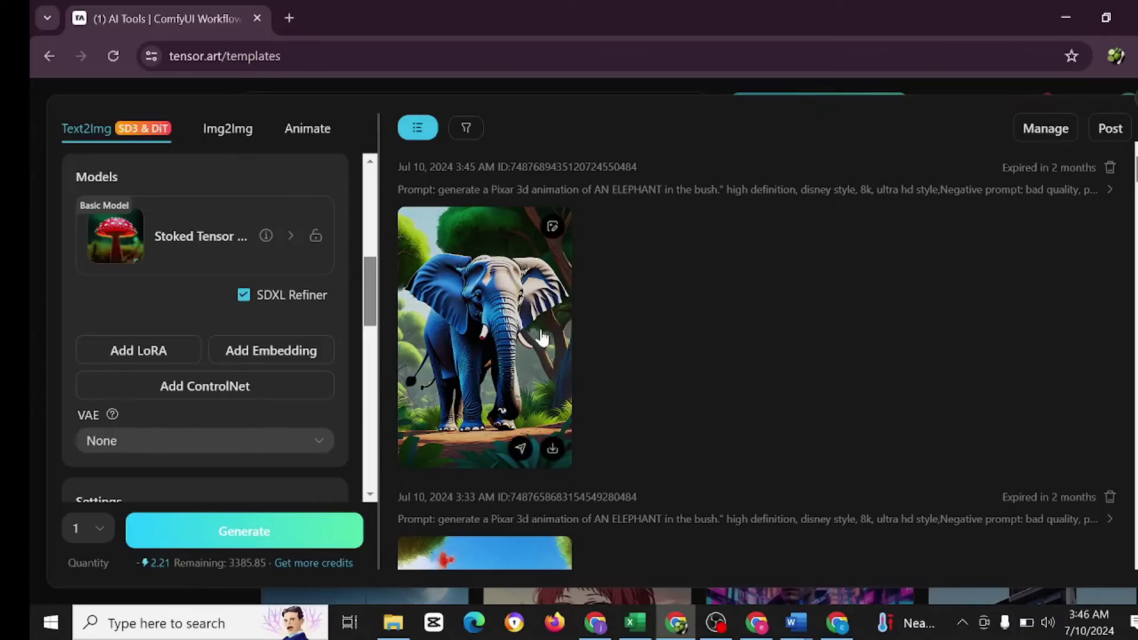
{"action": "left_click", "coordinate": [497, 335]}
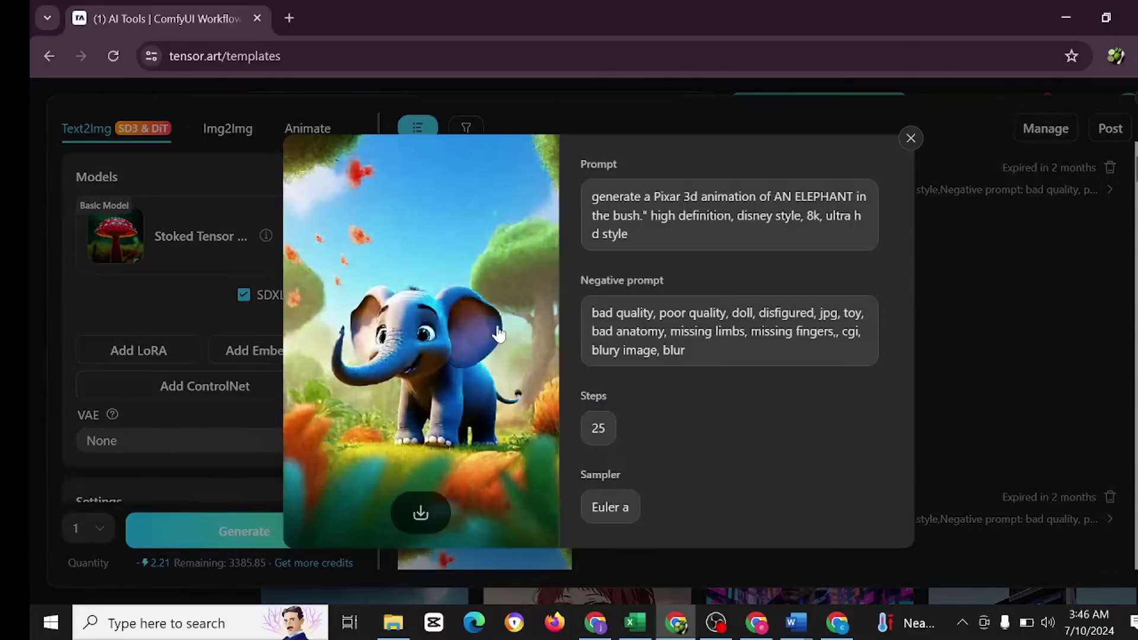
{"action": "key", "text": "Right"}
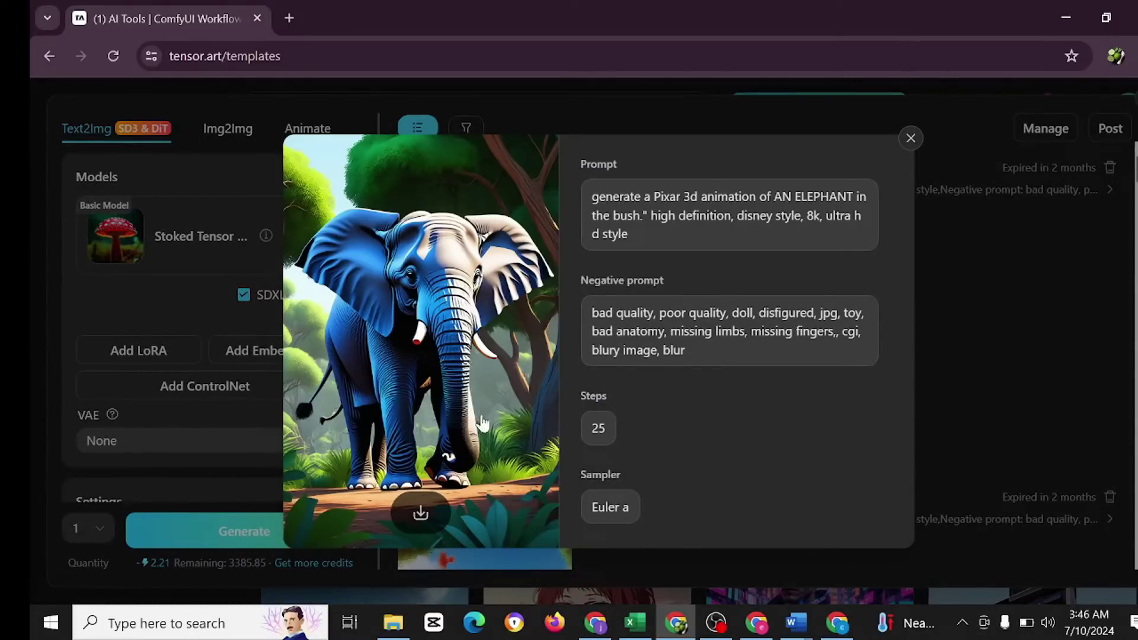
{"action": "left_click", "coordinate": [182, 258]}
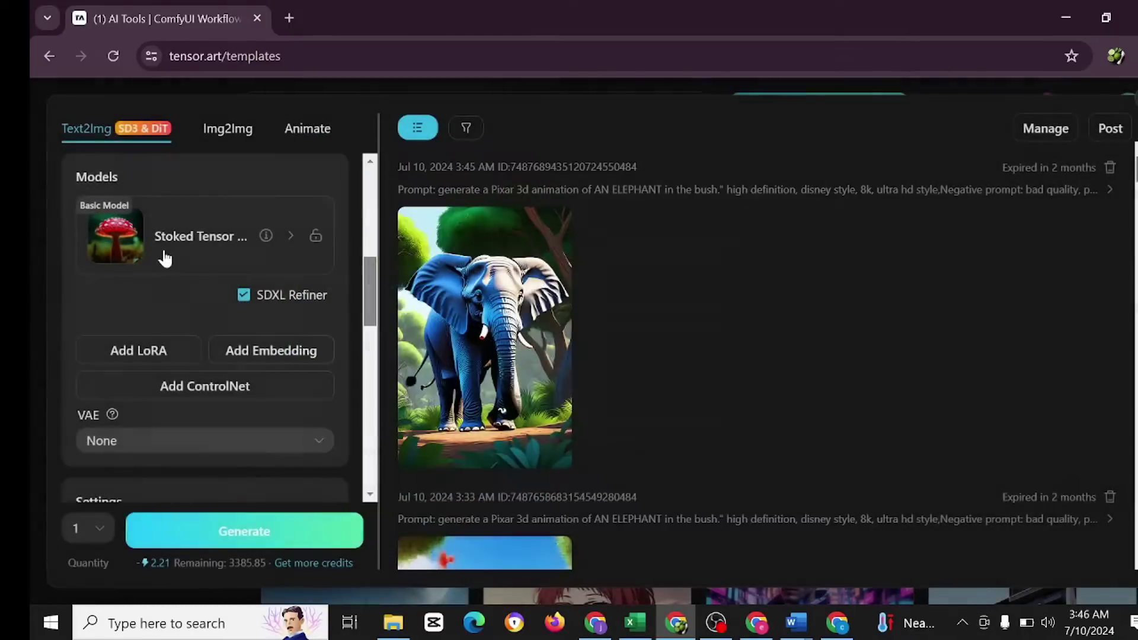
Browse the model list without changing it, then review the blue elephant's generation details.
{"action": "left_click", "coordinate": [298, 272]}
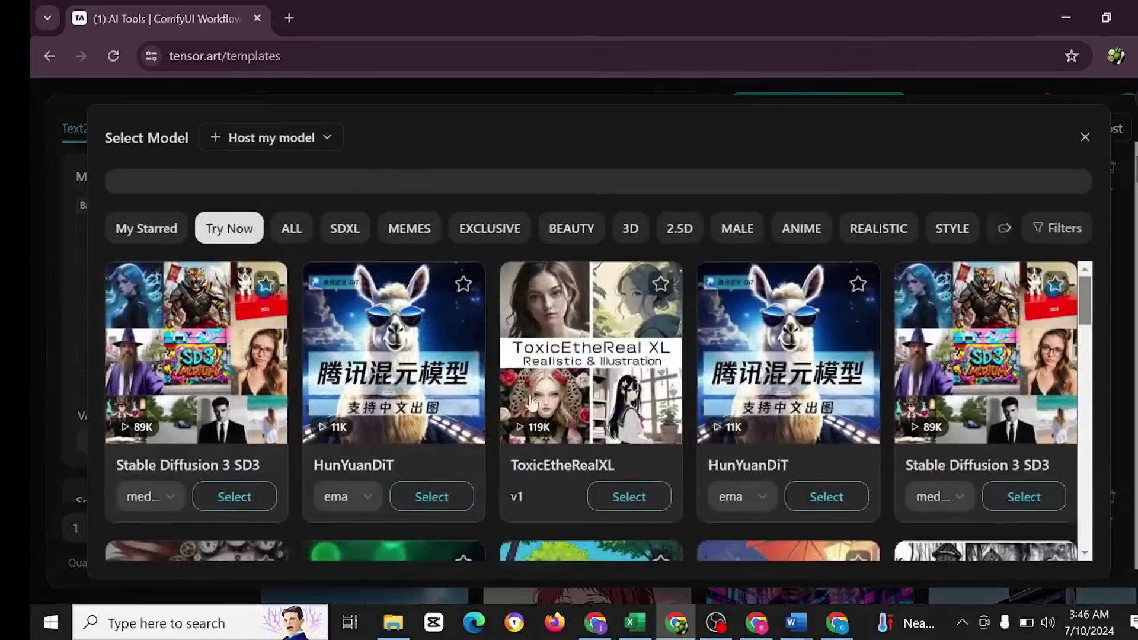
{"action": "scroll", "coordinate": [452, 422], "scroll_direction": "down", "scroll_amount": 5}
{"action": "scroll", "coordinate": [442, 425], "scroll_direction": "down", "scroll_amount": 1}
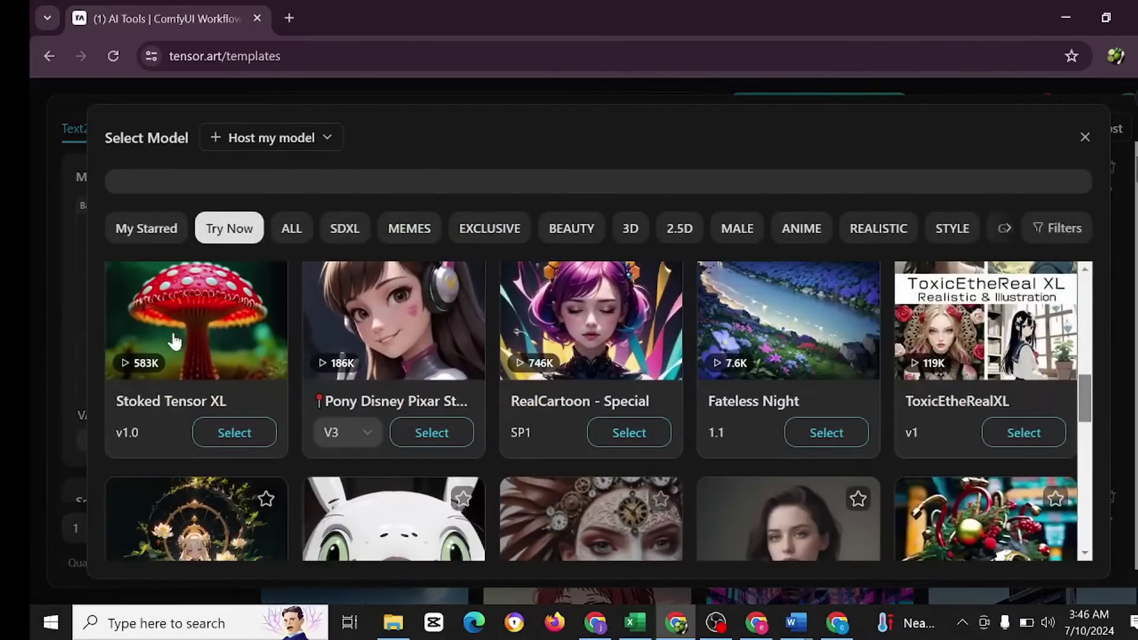
{"action": "scroll", "coordinate": [225, 347], "scroll_direction": "up", "scroll_amount": 2}
{"action": "left_click", "coordinate": [1082, 141]}
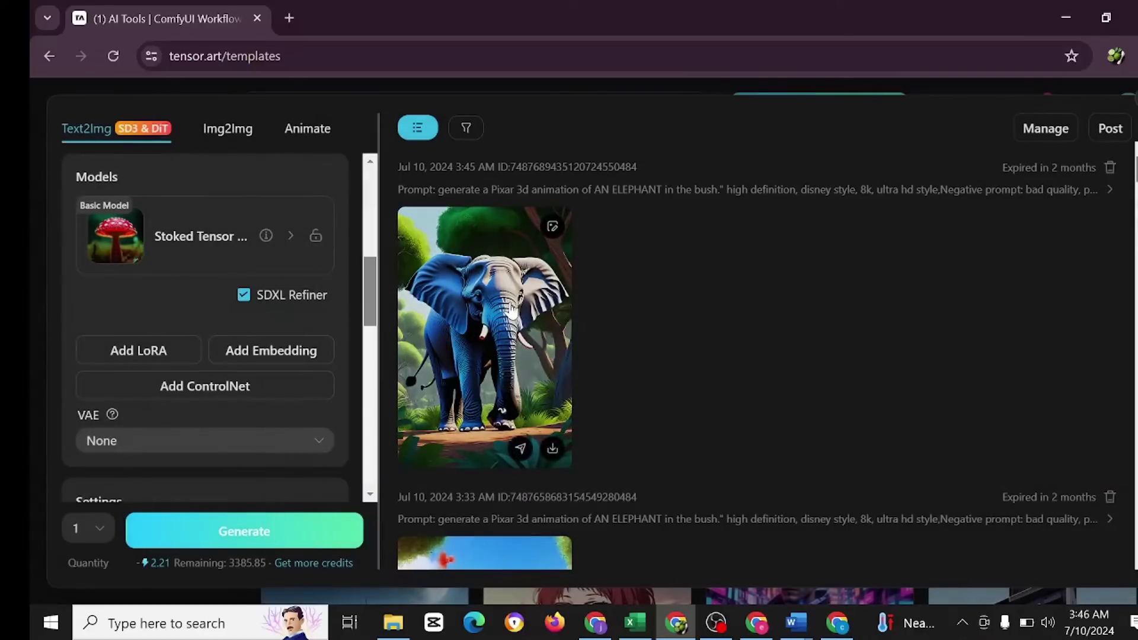
{"action": "left_click", "coordinate": [502, 314]}
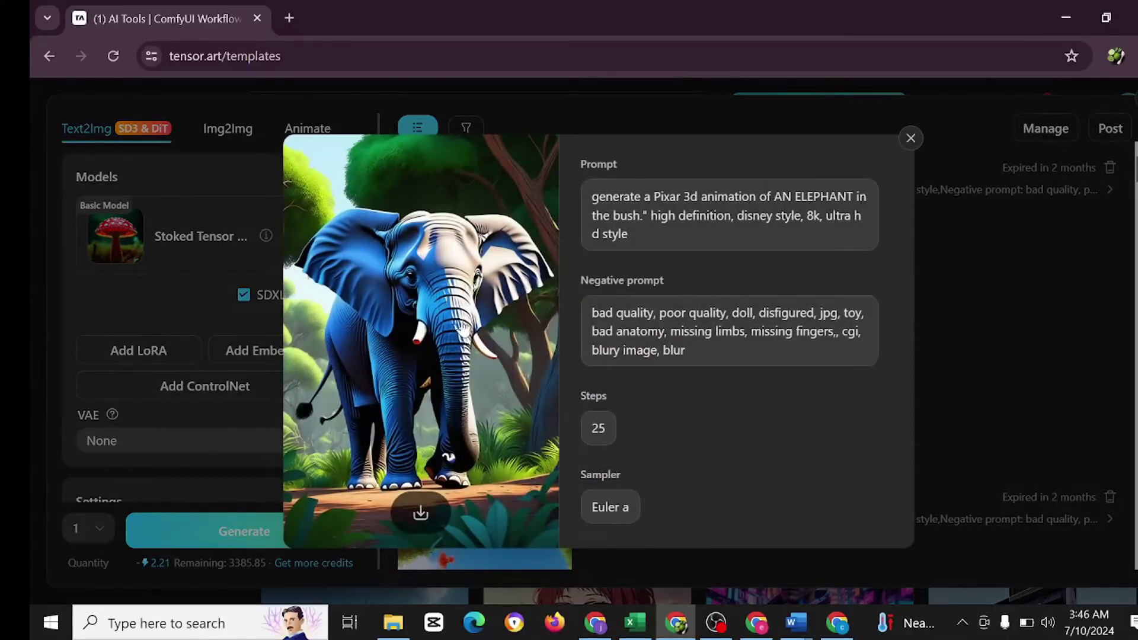
{"action": "left_click", "coordinate": [194, 285]}
View the new 1152x768 landscape elephant image in detail, then close it.
{"action": "scroll", "coordinate": [187, 371], "scroll_direction": "down", "scroll_amount": 10}
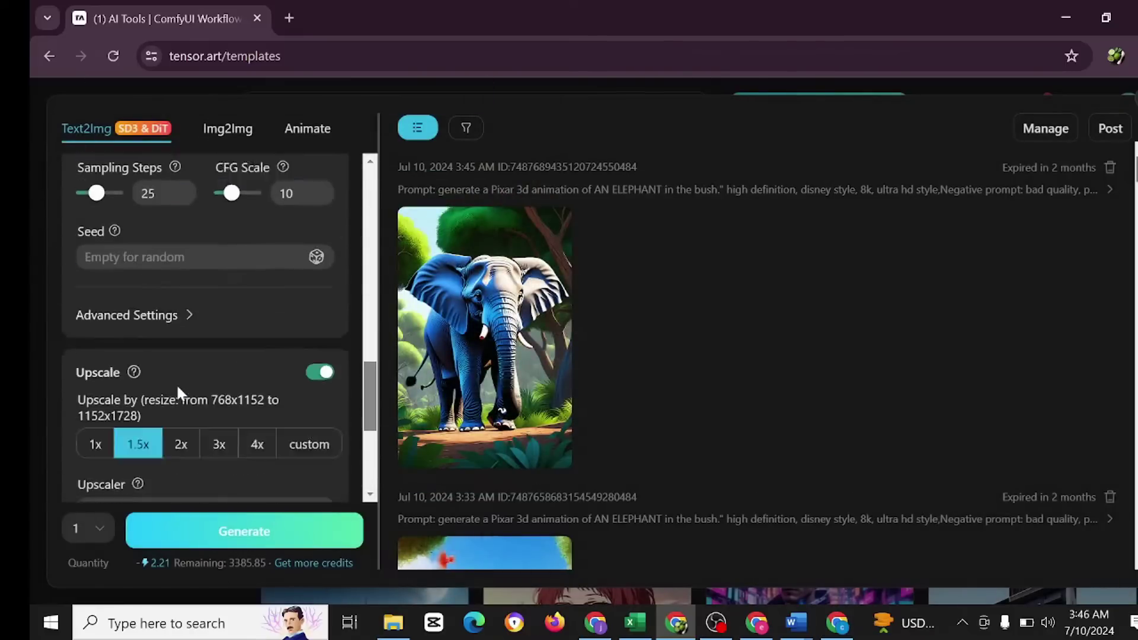
{"action": "scroll", "coordinate": [178, 391], "scroll_direction": "up", "scroll_amount": 5}
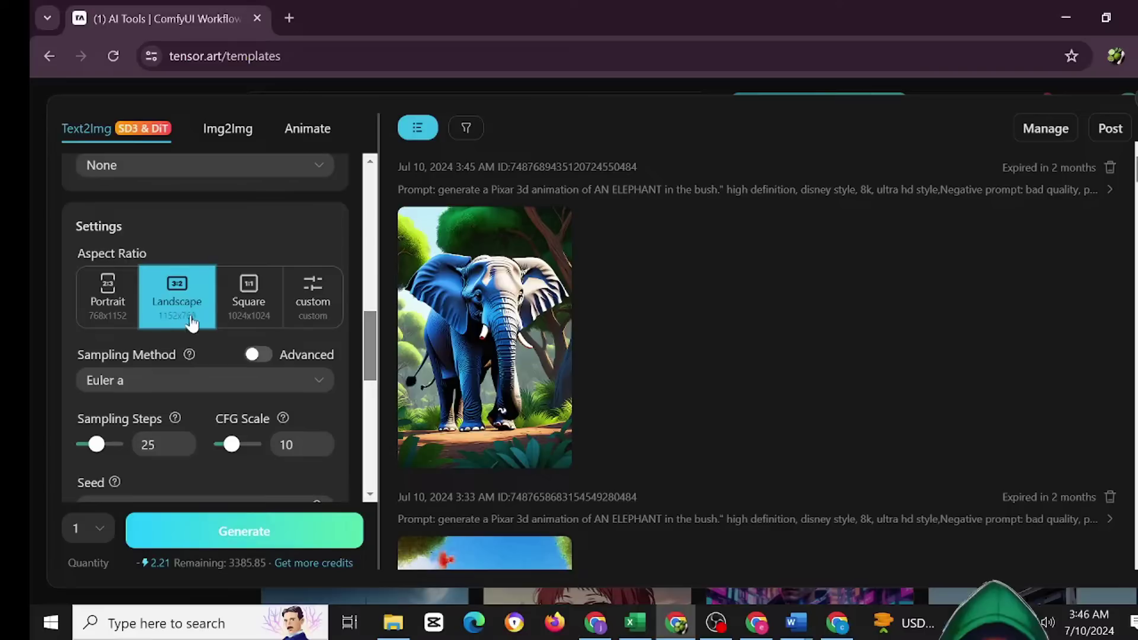
{"action": "scroll", "coordinate": [246, 330], "scroll_direction": "up", "scroll_amount": 10}
{"action": "scroll", "coordinate": [240, 344], "scroll_direction": "down", "scroll_amount": 3}
{"action": "scroll", "coordinate": [239, 340], "scroll_direction": "down", "scroll_amount": 4}
{"action": "scroll", "coordinate": [204, 242], "scroll_direction": "down", "scroll_amount": 5}
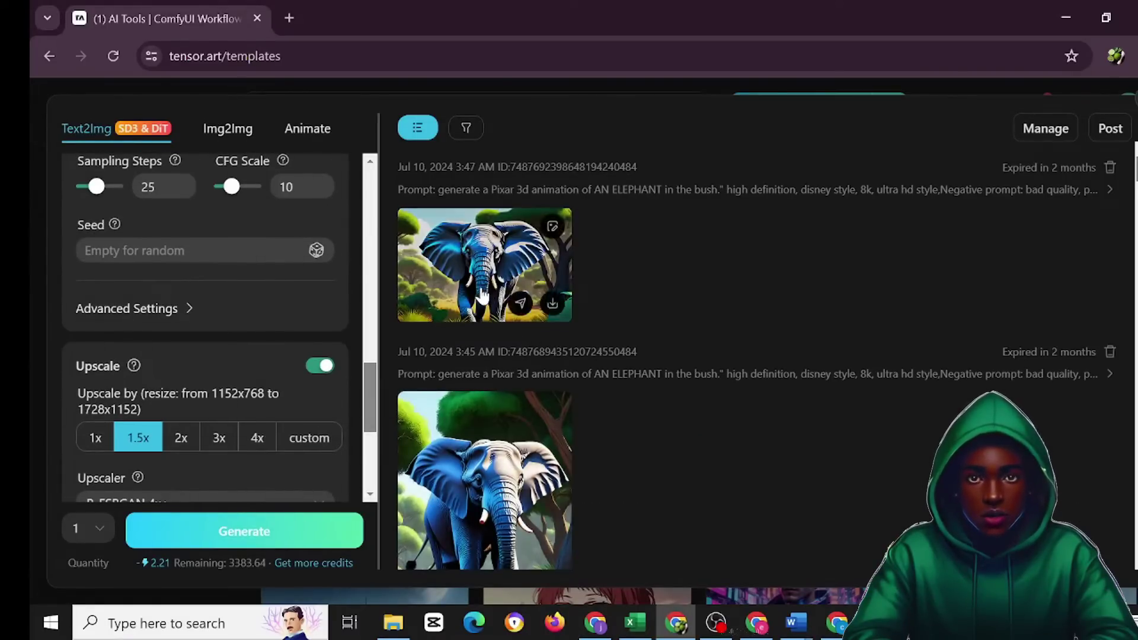
{"action": "left_click", "coordinate": [510, 290]}
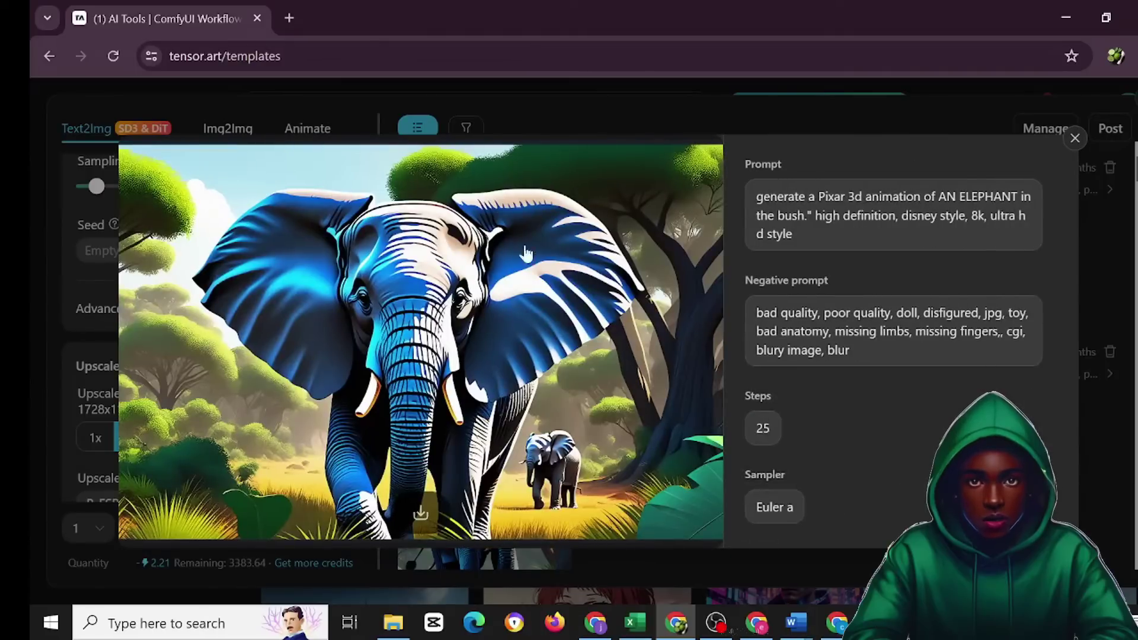
{"action": "left_click", "coordinate": [1074, 140]}
{"action": "scroll", "coordinate": [233, 208], "scroll_direction": "up", "scroll_amount": 3}
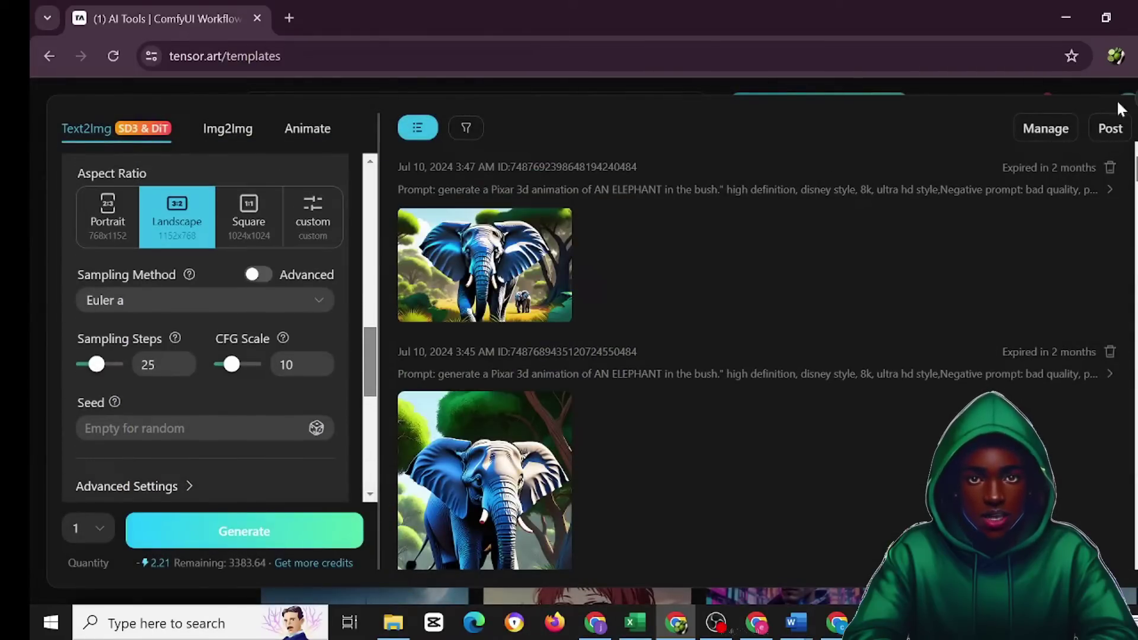
Reopen Text2Img via Create > Creation and bring up the Select Model list.
{"action": "key", "text": "Escape"}
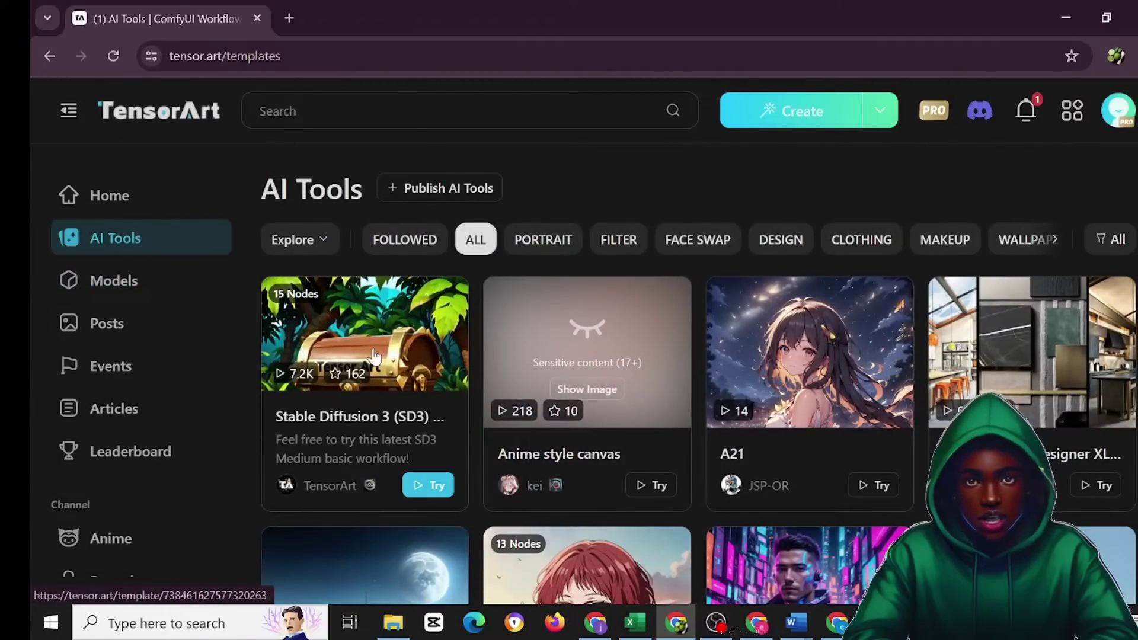
{"action": "scroll", "coordinate": [669, 463], "scroll_direction": "down", "scroll_amount": 4}
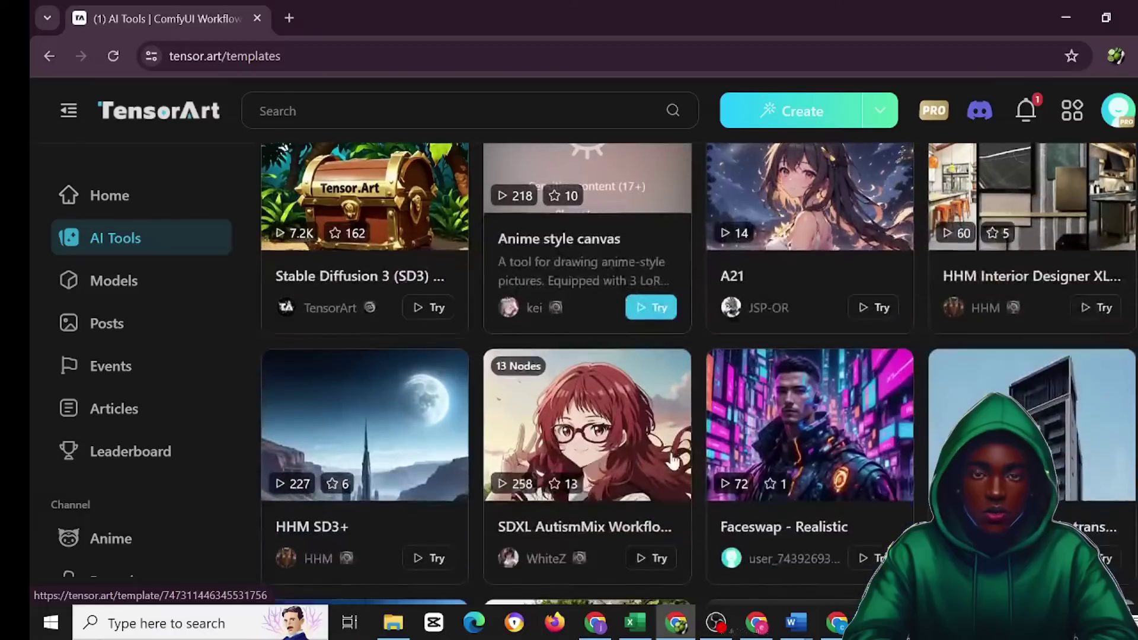
{"action": "scroll", "coordinate": [741, 297], "scroll_direction": "up", "scroll_amount": 4}
{"action": "mouse_move", "coordinate": [769, 146]}
{"action": "left_click", "coordinate": [762, 175]}
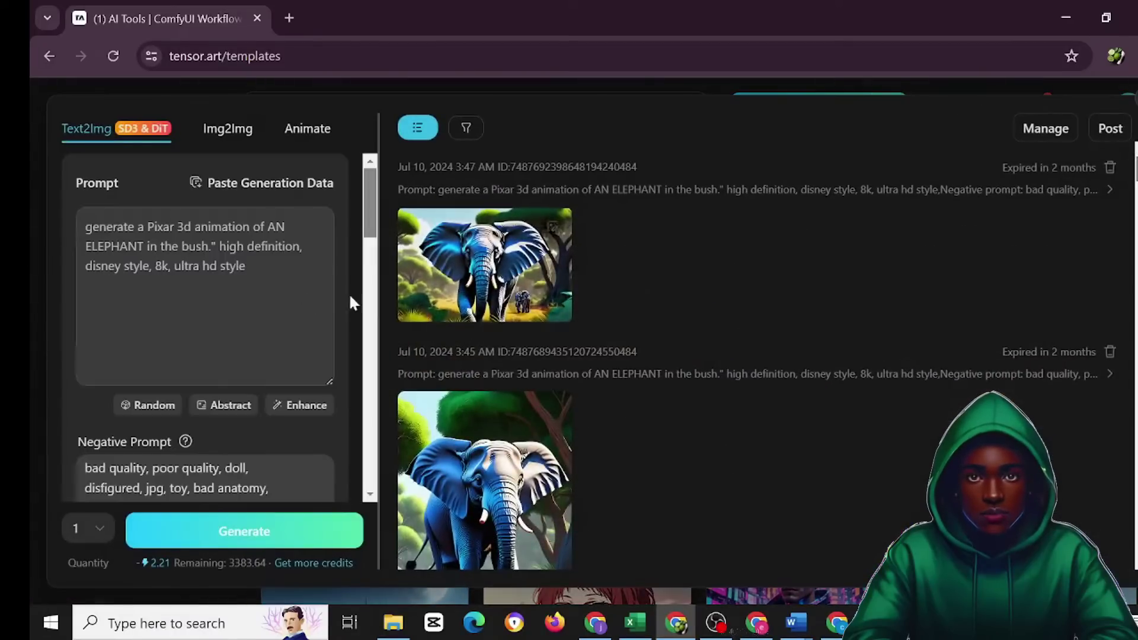
{"action": "scroll", "coordinate": [218, 393], "scroll_direction": "down", "scroll_amount": 5}
{"action": "left_click", "coordinate": [188, 331]}
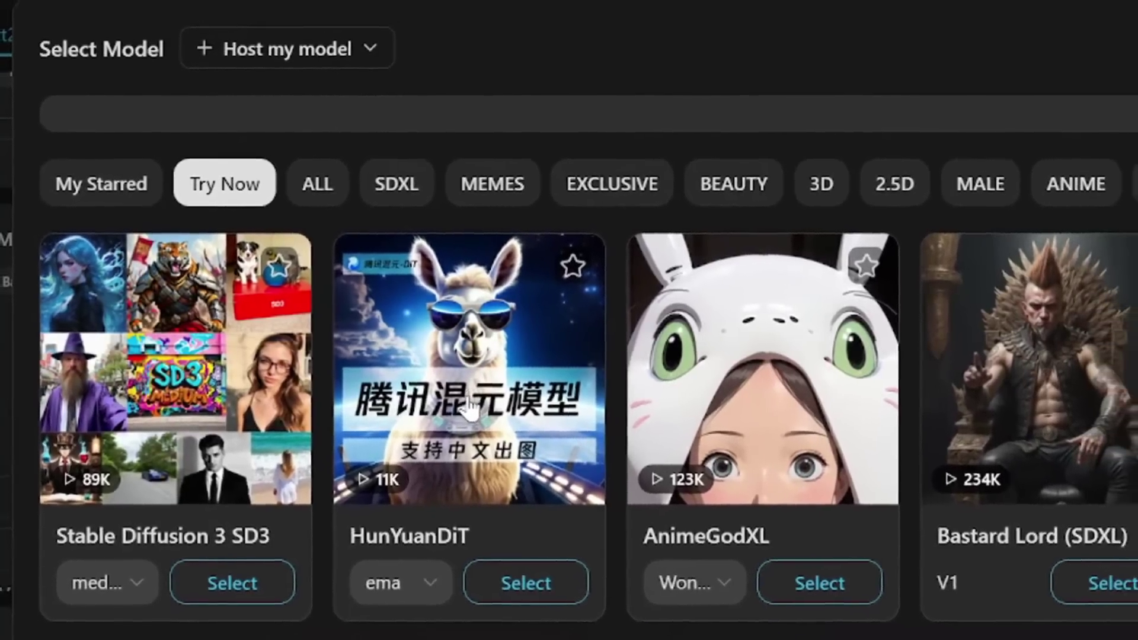
Select HunYuanDiT as the base model and review the cartoon elephant image's details.
{"action": "left_click", "coordinate": [469, 409]}
{"action": "scroll", "coordinate": [542, 458], "scroll_direction": "down", "scroll_amount": 5}
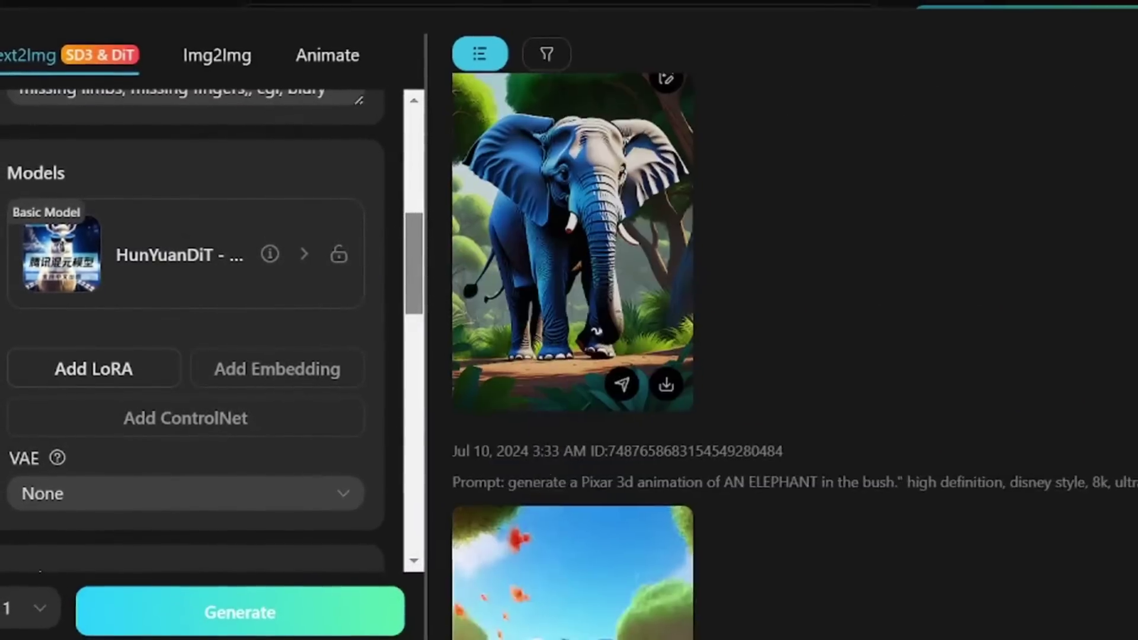
{"action": "scroll", "coordinate": [571, 427], "scroll_direction": "down", "scroll_amount": 5}
{"action": "left_click", "coordinate": [564, 326]}
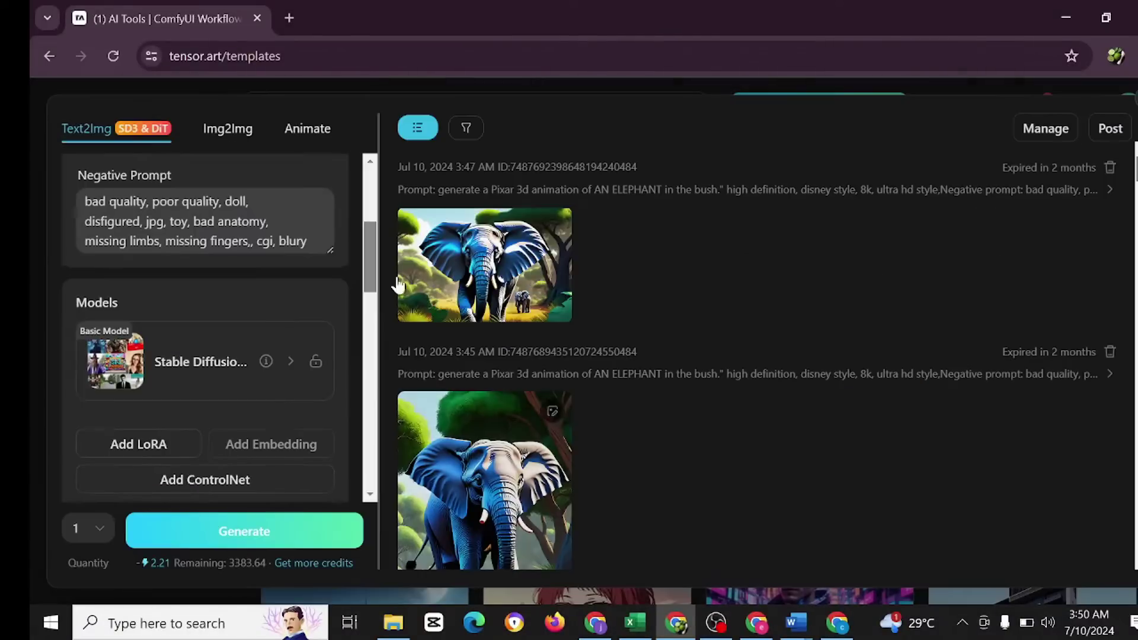
{"action": "scroll", "coordinate": [205, 264], "scroll_direction": "up", "scroll_amount": 2}
{"action": "scroll", "coordinate": [204, 263], "scroll_direction": "up", "scroll_amount": 3}
{"action": "scroll", "coordinate": [191, 310], "scroll_direction": "down", "scroll_amount": 6}
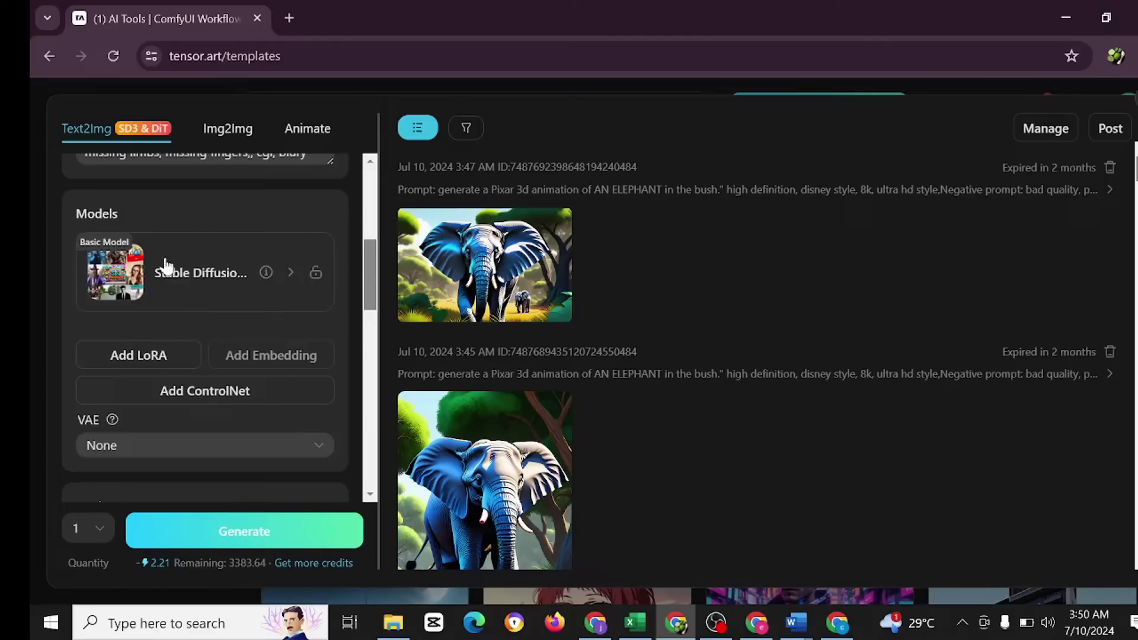
Close the Text2Img overlay to return to the AI Tools listing.
{"action": "scroll", "coordinate": [252, 328], "scroll_direction": "down", "scroll_amount": 3}
{"action": "scroll", "coordinate": [251, 328], "scroll_direction": "up", "scroll_amount": 6}
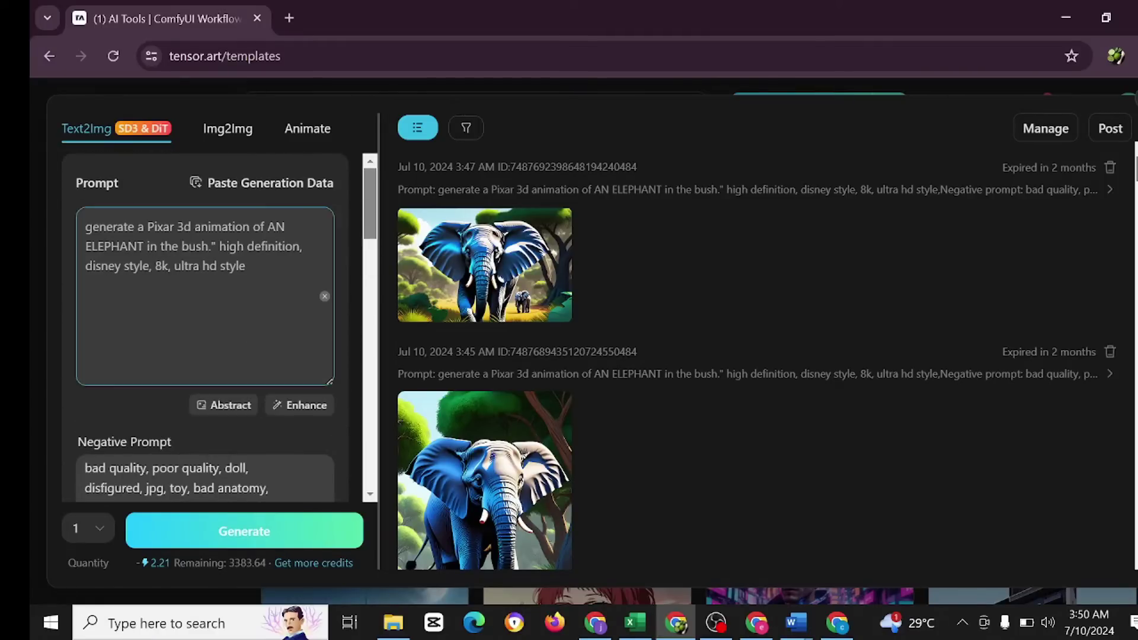
{"action": "key", "text": "Escape"}
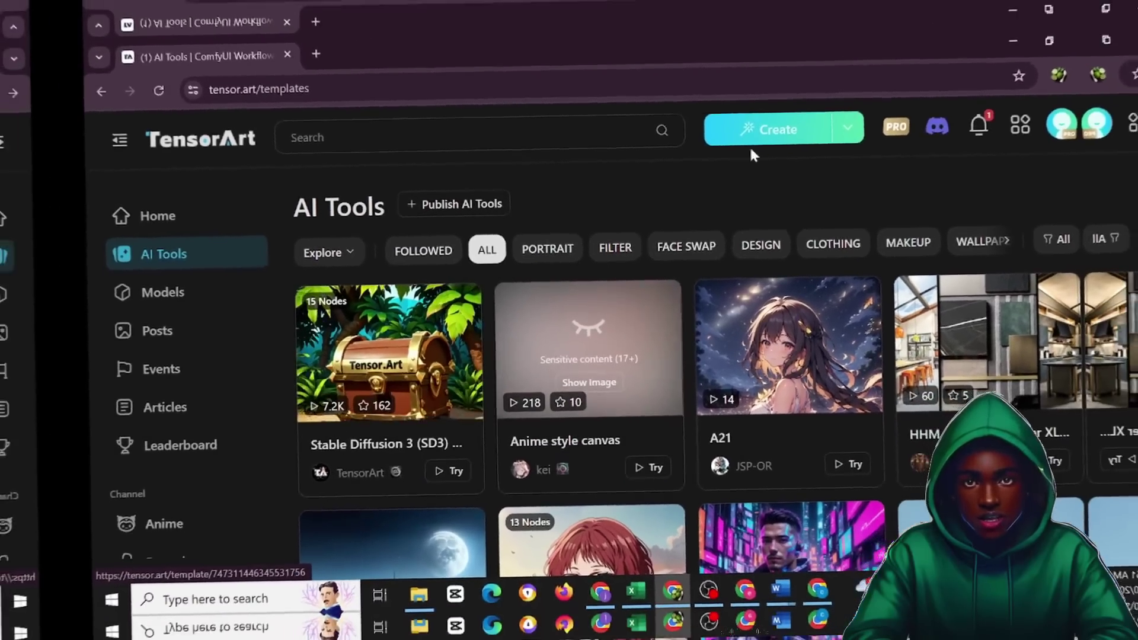
Reopen Text2Img from Create > Creation and switch the base model to HunYuanDiT.
{"action": "mouse_move", "coordinate": [770, 114]}
{"action": "left_click", "coordinate": [758, 172]}
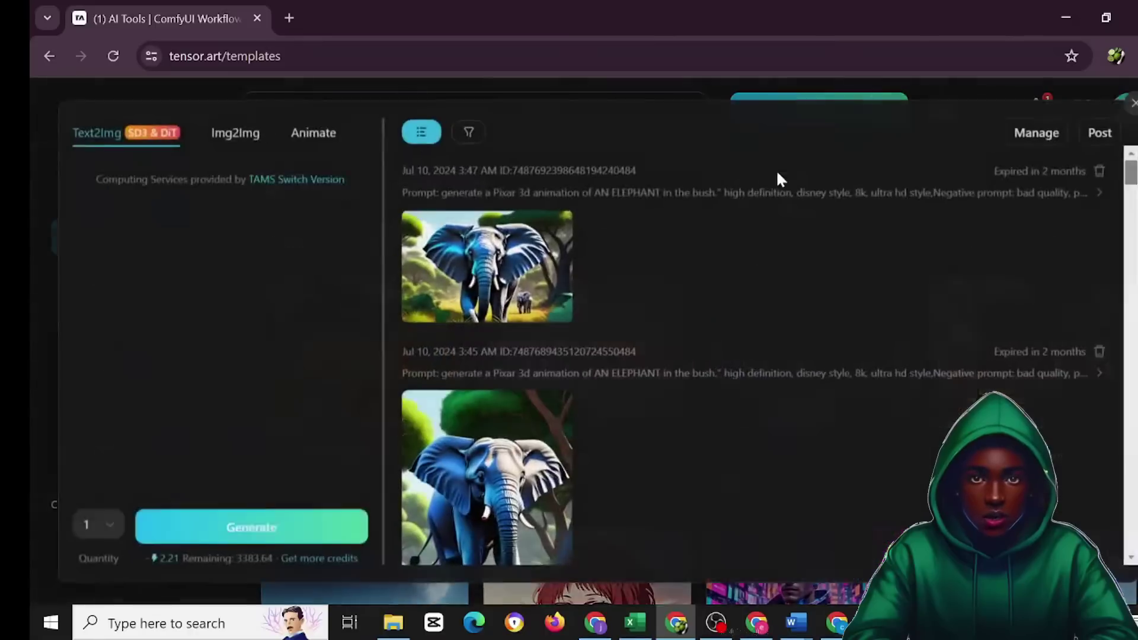
{"action": "scroll", "coordinate": [449, 329], "scroll_direction": "down", "scroll_amount": 5}
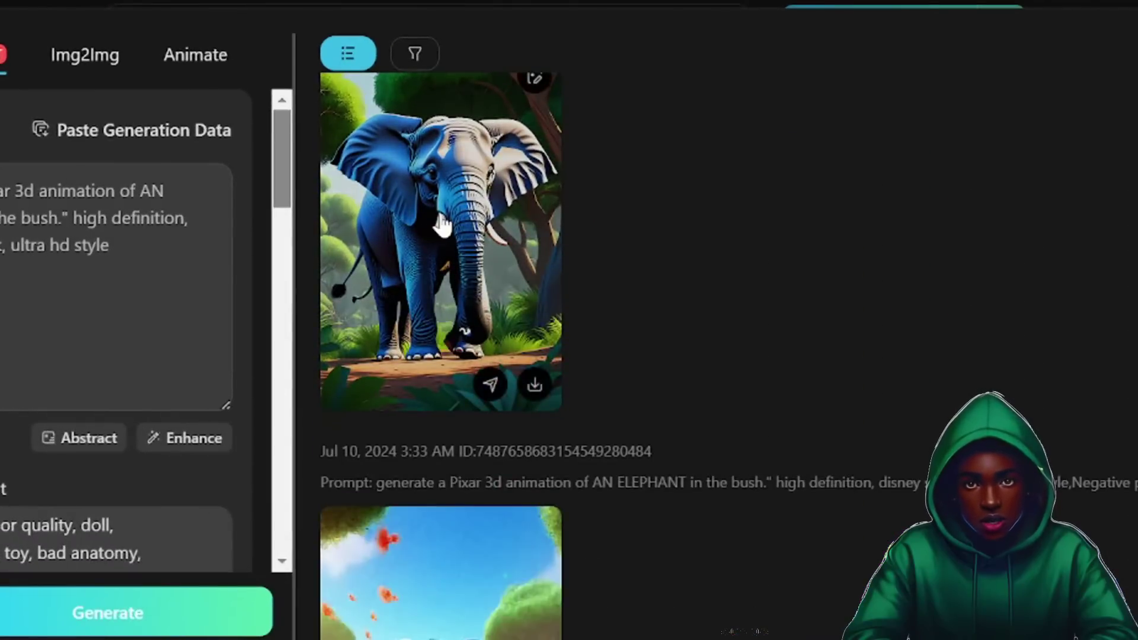
{"action": "scroll", "coordinate": [445, 237], "scroll_direction": "down", "scroll_amount": 5}
{"action": "scroll", "coordinate": [47, 285], "scroll_direction": "down", "scroll_amount": 5}
{"action": "left_click", "coordinate": [62, 270]}
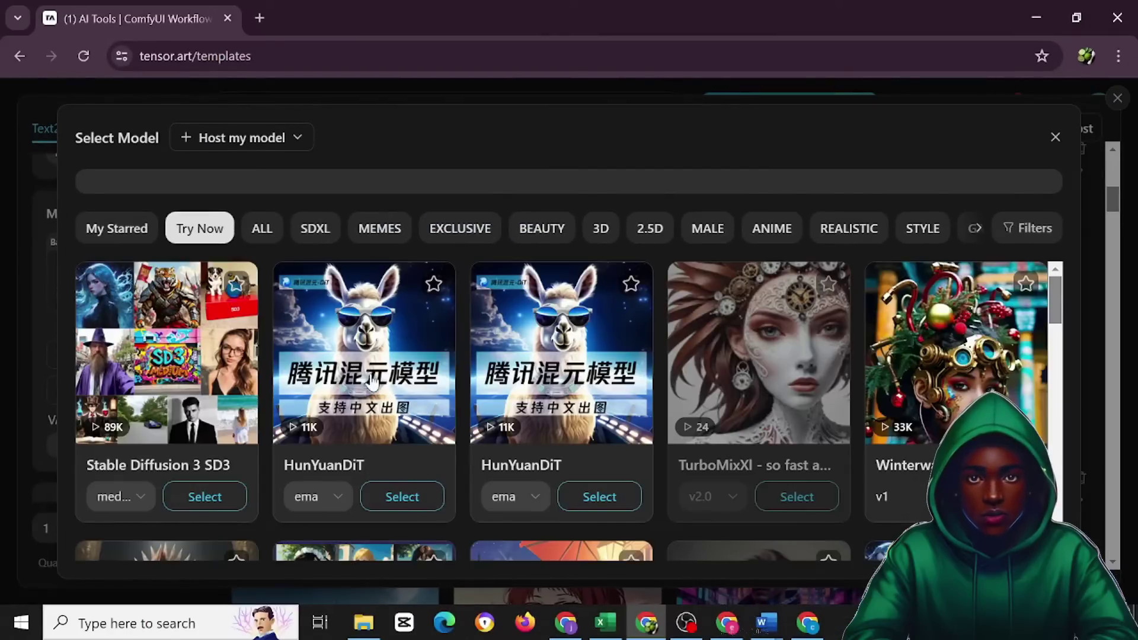
{"action": "left_click", "coordinate": [361, 377]}
Generate a new landscape elephant image with HunYuanDiT.
{"action": "scroll", "coordinate": [229, 376], "scroll_direction": "up", "scroll_amount": 5}
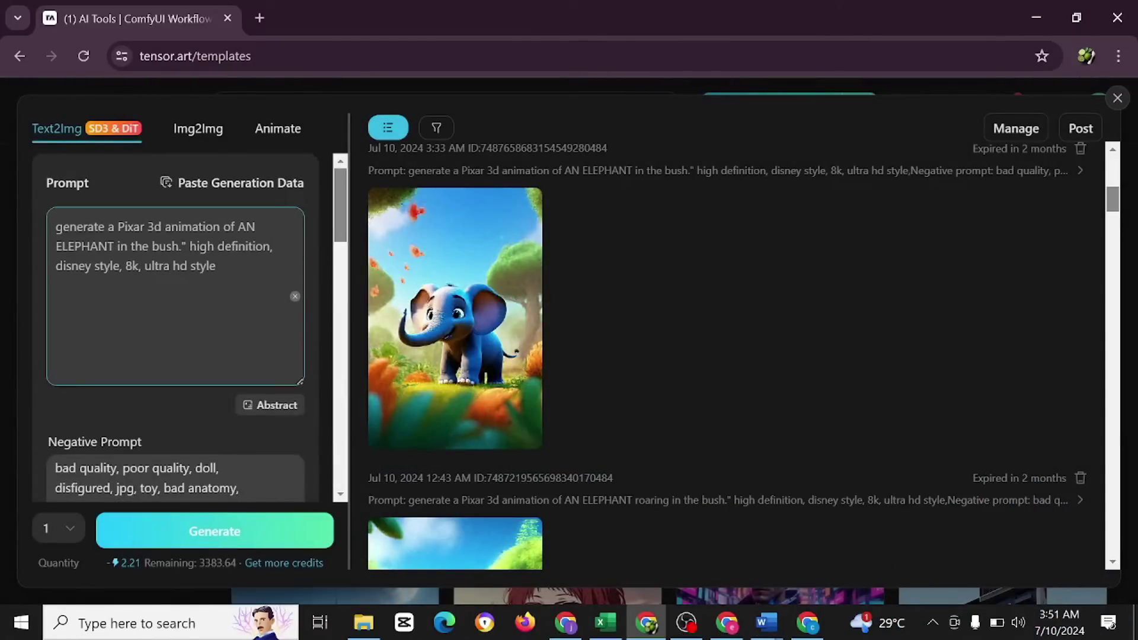
{"action": "scroll", "coordinate": [229, 376], "scroll_direction": "down", "scroll_amount": 3}
{"action": "scroll", "coordinate": [201, 308], "scroll_direction": "down", "scroll_amount": 3}
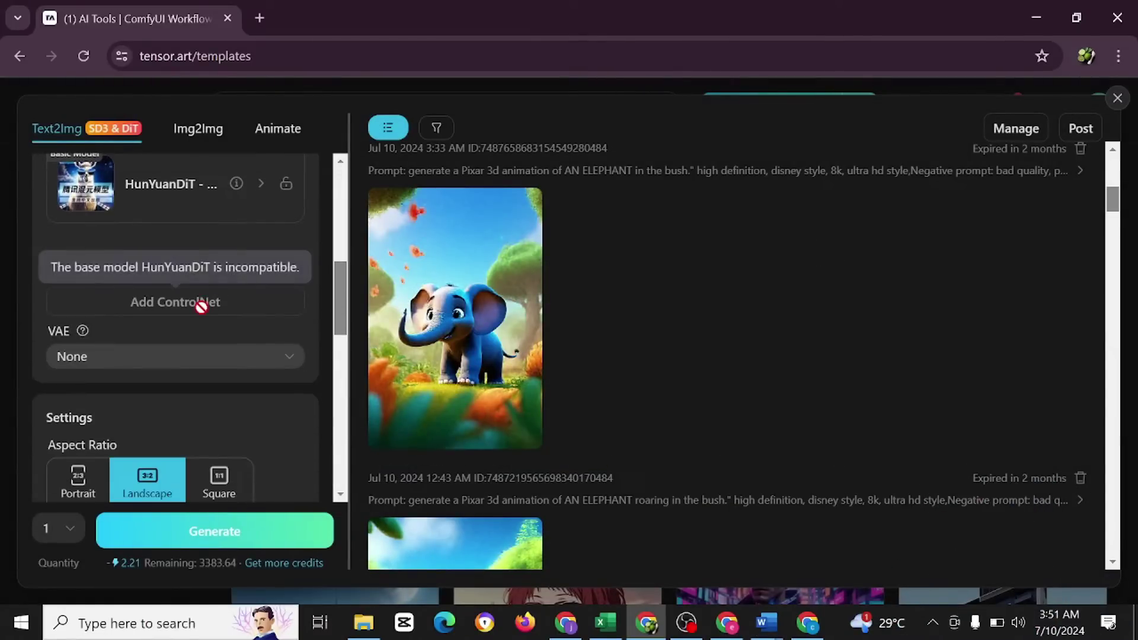
{"action": "left_click", "coordinate": [211, 531]}
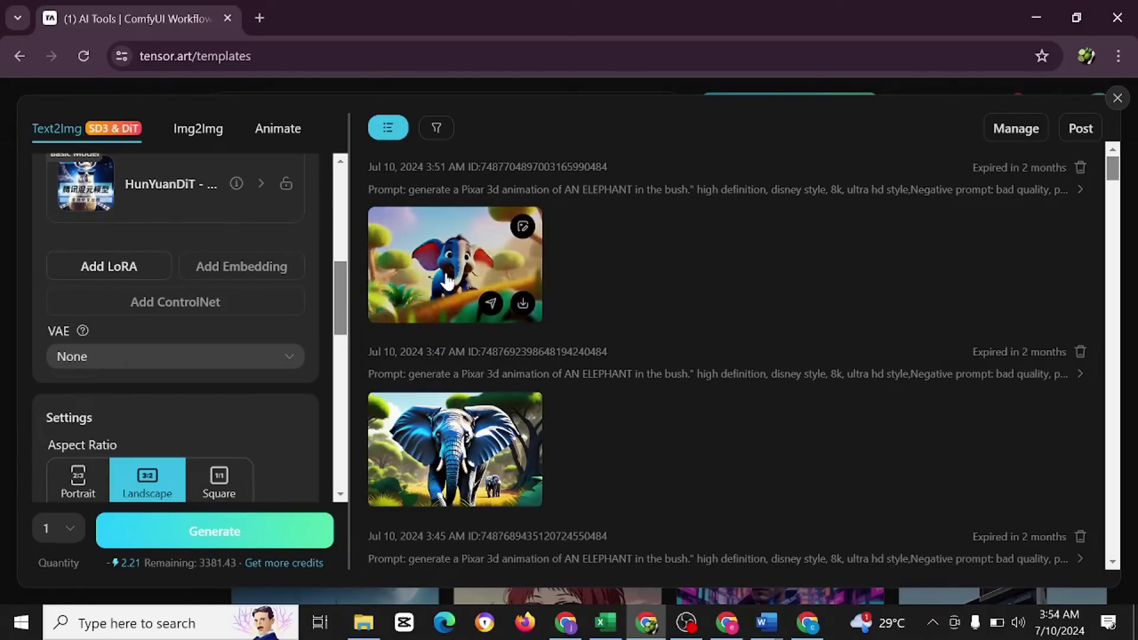
{"action": "scroll", "coordinate": [186, 287], "scroll_direction": "down", "scroll_amount": 1}
{"action": "scroll", "coordinate": [185, 287], "scroll_direction": "up", "scroll_amount": 4}
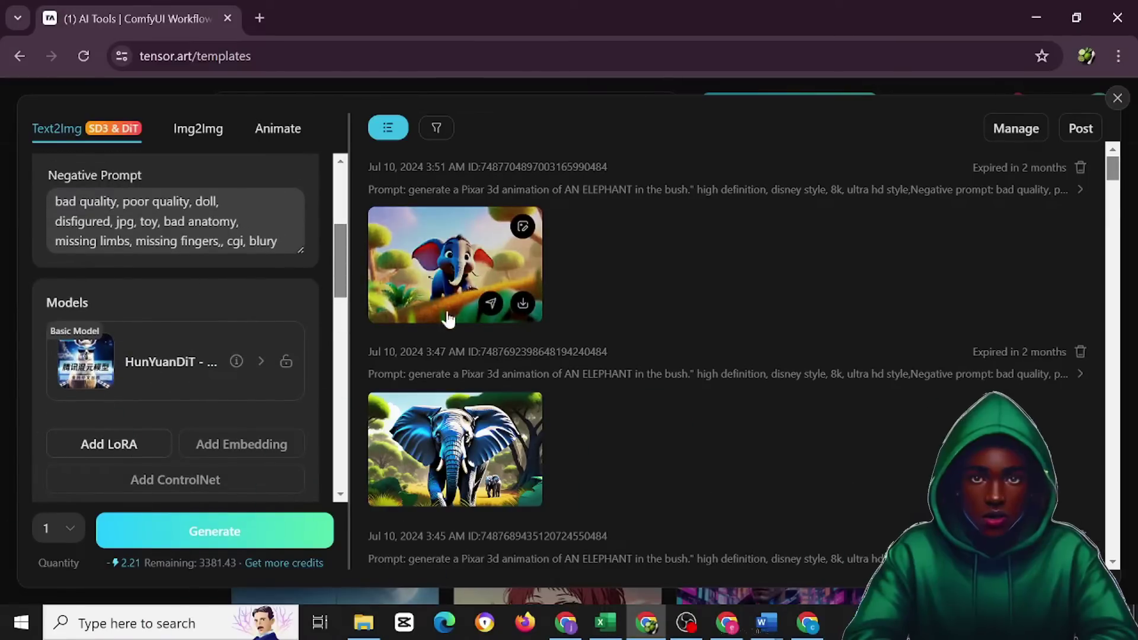
{"action": "scroll", "coordinate": [436, 278], "scroll_direction": "down", "scroll_amount": 3}
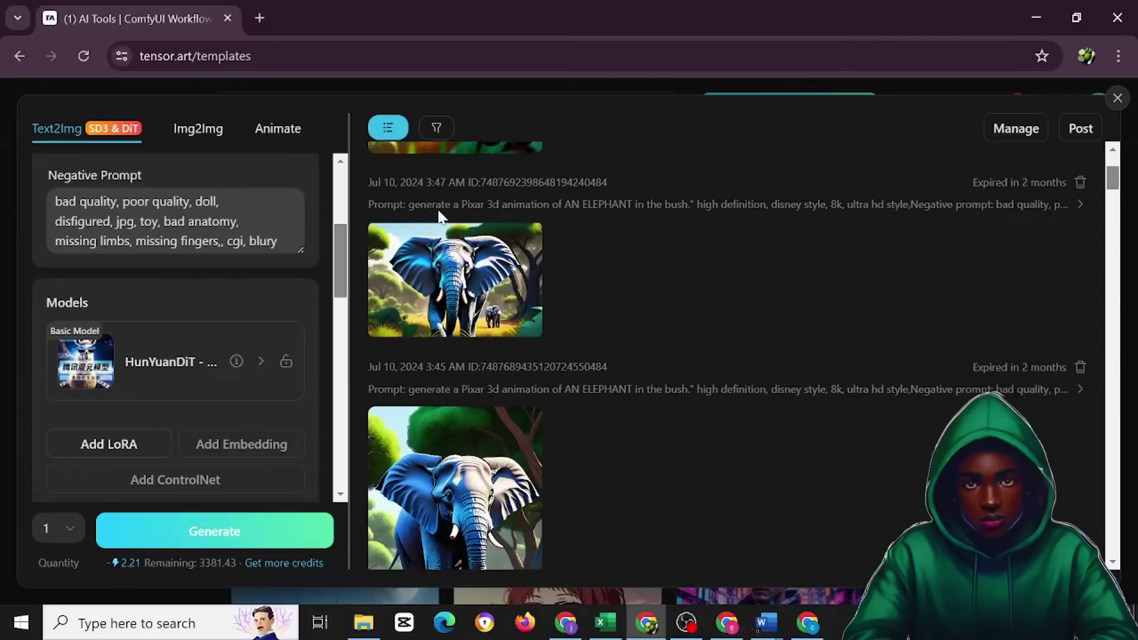
{"action": "scroll", "coordinate": [190, 399], "scroll_direction": "up", "scroll_amount": 2}
Switch the base model to Stable Diffusion 3 and the aspect ratio to Portrait.
{"action": "left_click", "coordinate": [182, 420]}
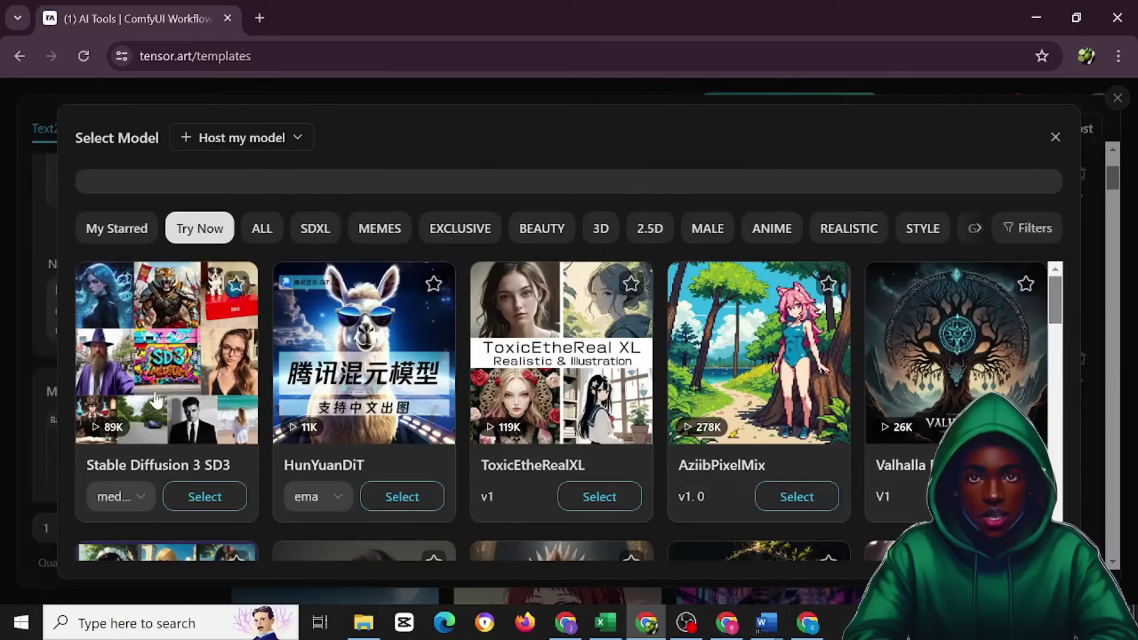
{"action": "left_click", "coordinate": [165, 367]}
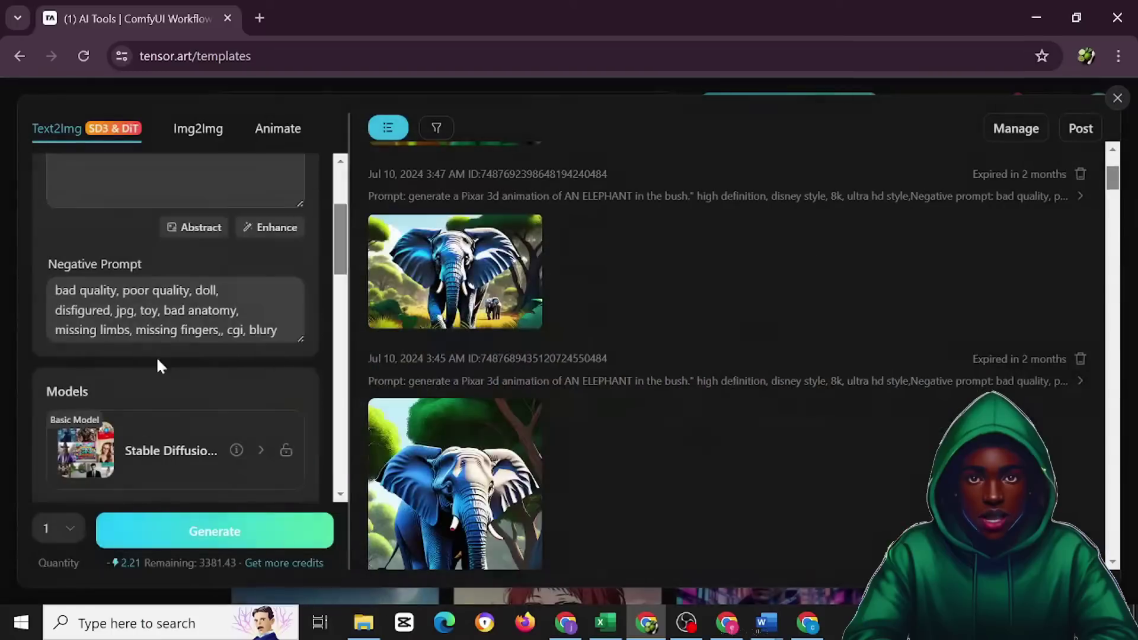
{"action": "scroll", "coordinate": [178, 364], "scroll_direction": "down", "scroll_amount": 9}
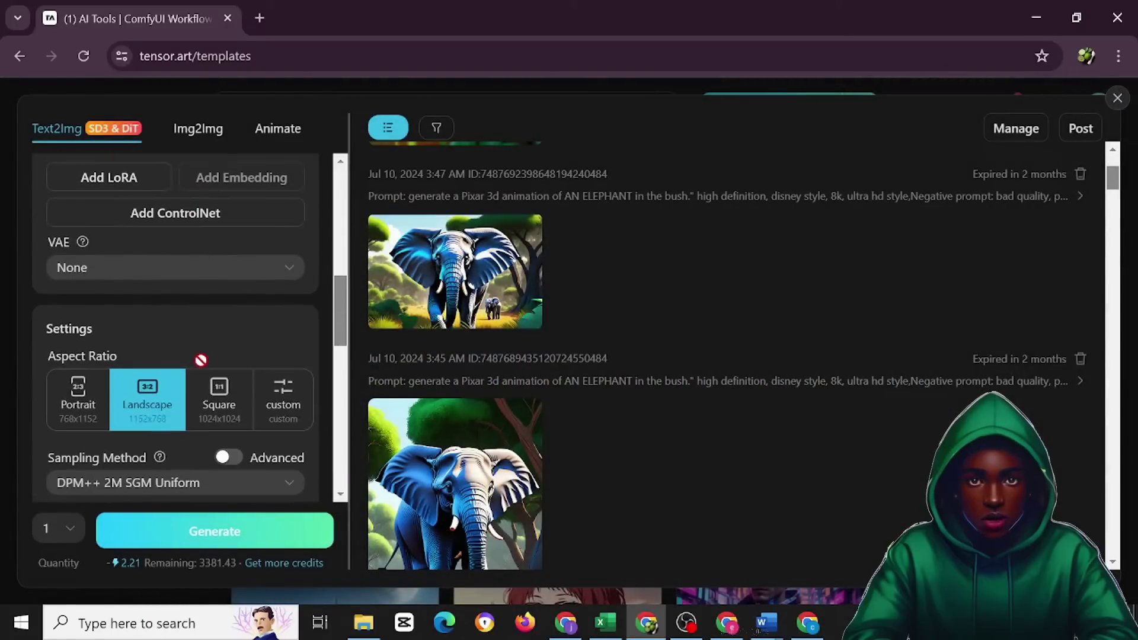
{"action": "scroll", "coordinate": [201, 362], "scroll_direction": "down", "scroll_amount": 1}
{"action": "left_click", "coordinate": [80, 248]}
Confirm the sampling steps value and generate a new elephant image.
{"action": "scroll", "coordinate": [117, 282], "scroll_direction": "up", "scroll_amount": 12}
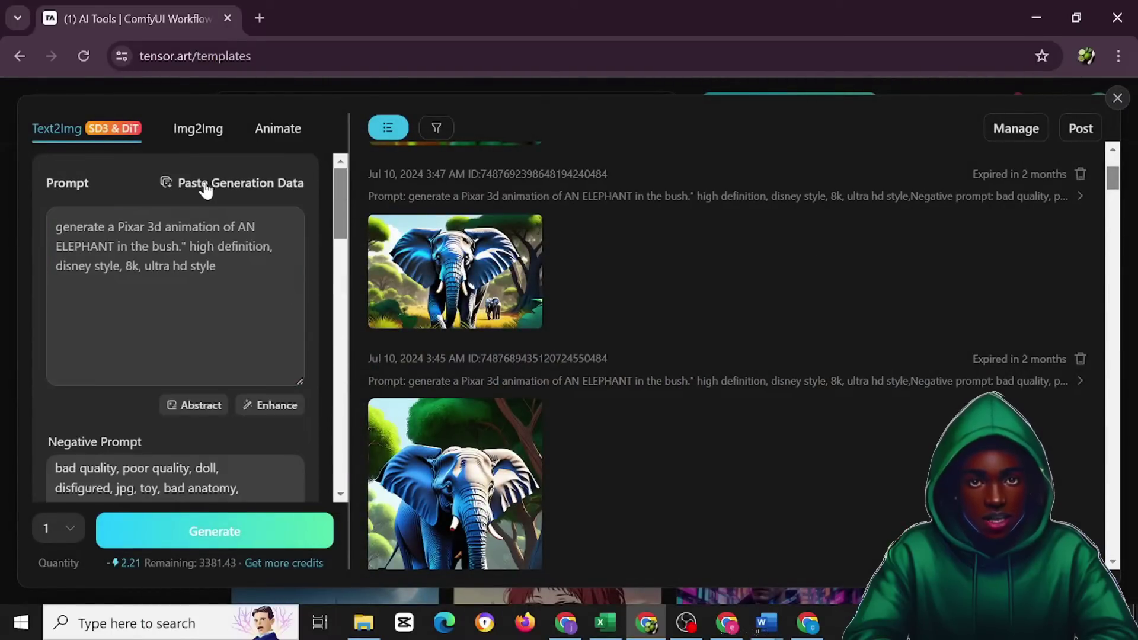
{"action": "scroll", "coordinate": [205, 397], "scroll_direction": "down", "scroll_amount": 10}
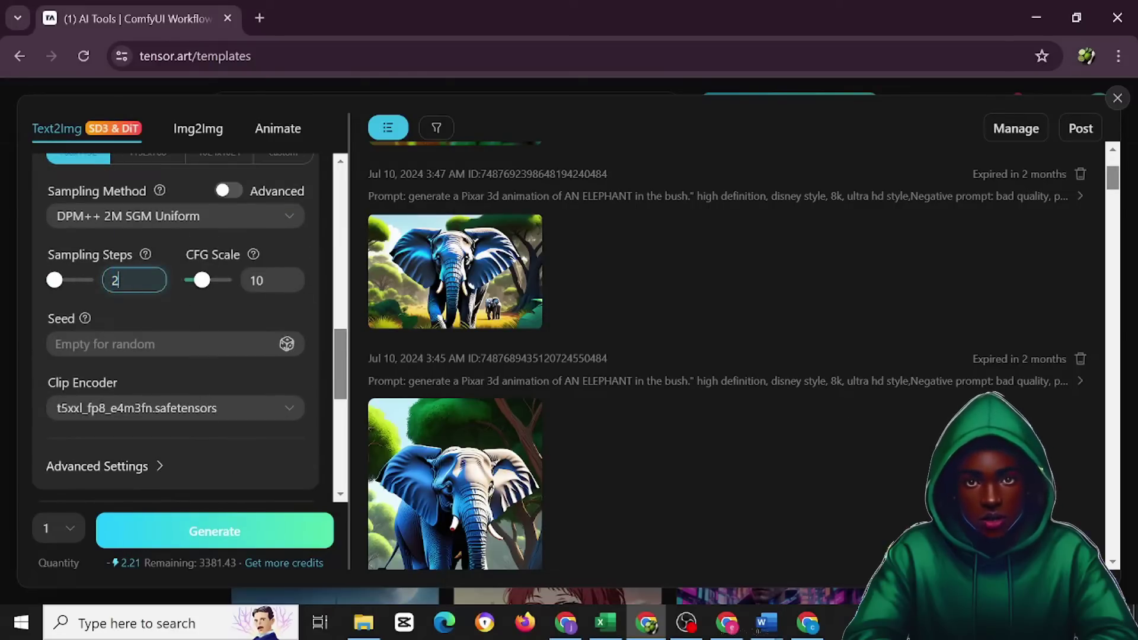
{"action": "left_click", "coordinate": [186, 308]}
{"action": "scroll", "coordinate": [201, 303], "scroll_direction": "down", "scroll_amount": 9}
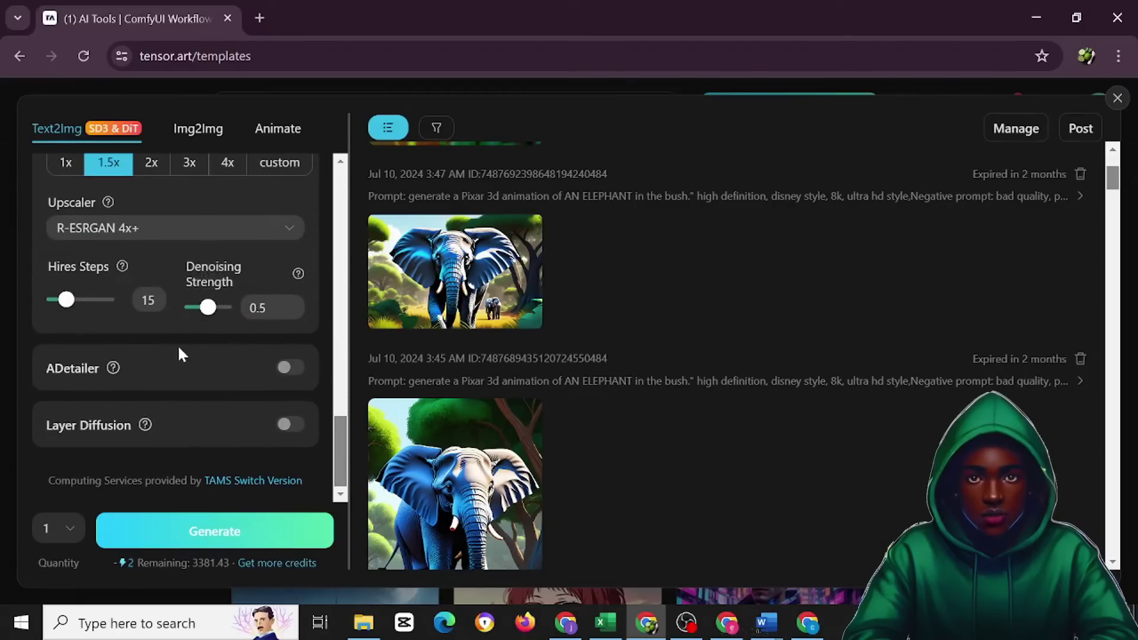
{"action": "scroll", "coordinate": [176, 364], "scroll_direction": "up", "scroll_amount": 18}
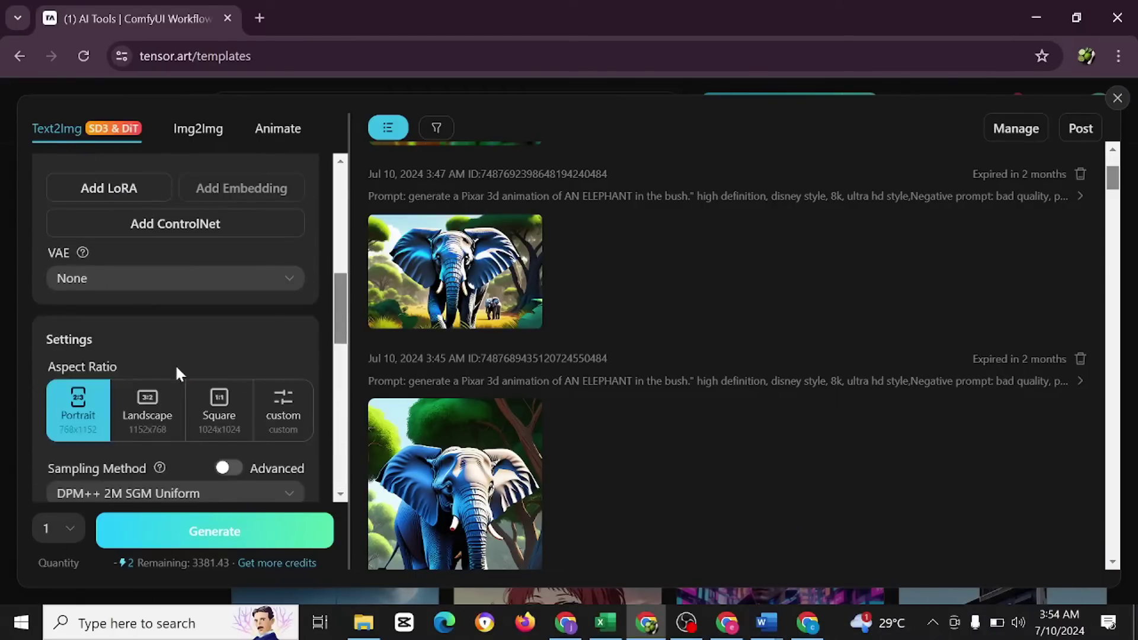
{"action": "left_click", "coordinate": [214, 534]}
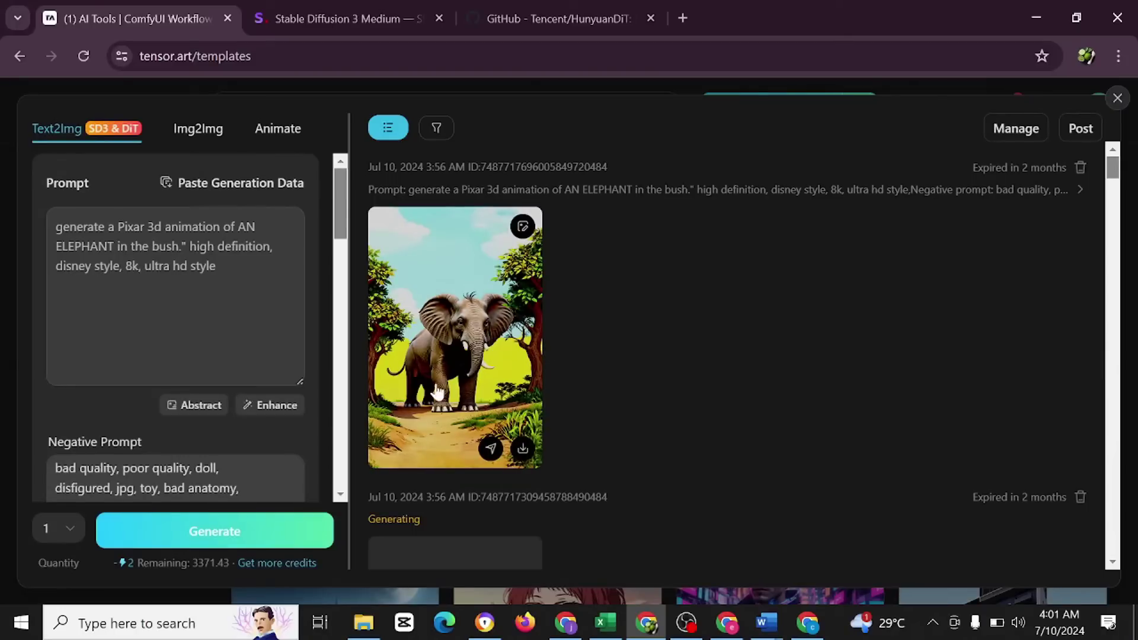
Scroll to the VAE setting and expand its list of available VAE options.
{"action": "scroll", "coordinate": [180, 361], "scroll_direction": "down", "scroll_amount": 7}
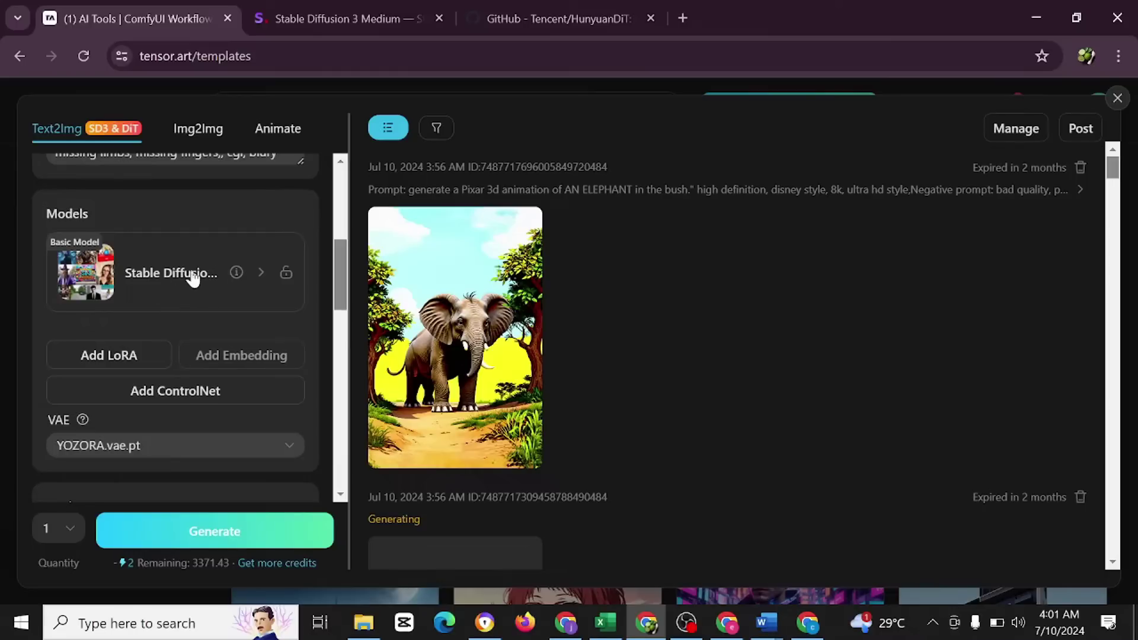
{"action": "scroll", "coordinate": [191, 277], "scroll_direction": "up", "scroll_amount": 6}
{"action": "scroll", "coordinate": [169, 294], "scroll_direction": "down", "scroll_amount": 4}
{"action": "scroll", "coordinate": [167, 331], "scroll_direction": "down", "scroll_amount": 2}
{"action": "scroll", "coordinate": [178, 389], "scroll_direction": "down", "scroll_amount": 3}
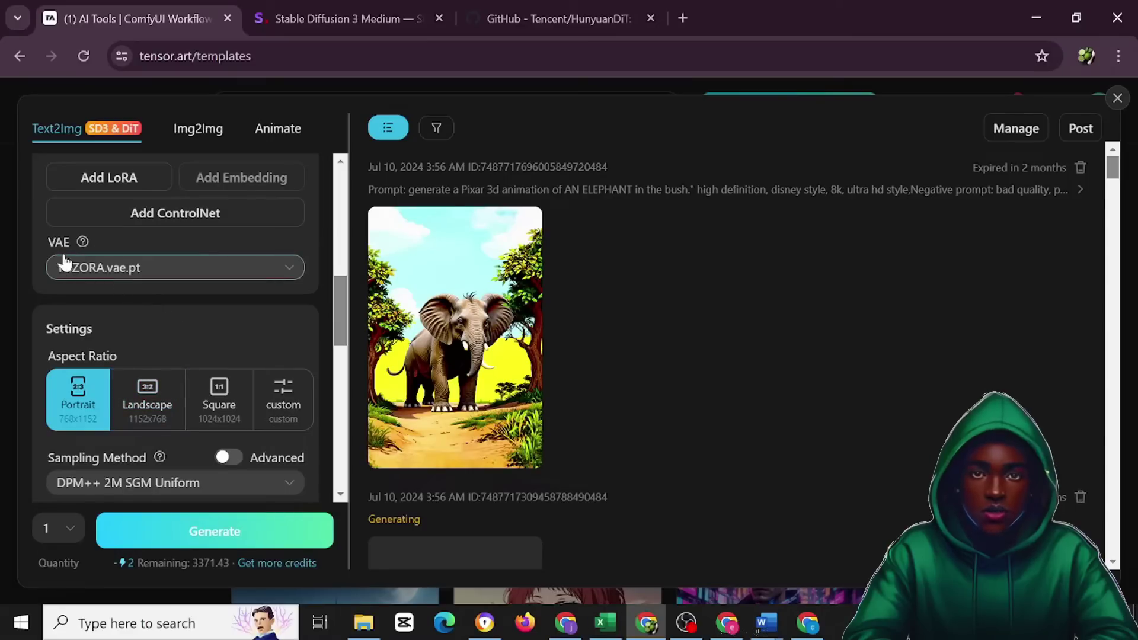
{"action": "left_click", "coordinate": [113, 268]}
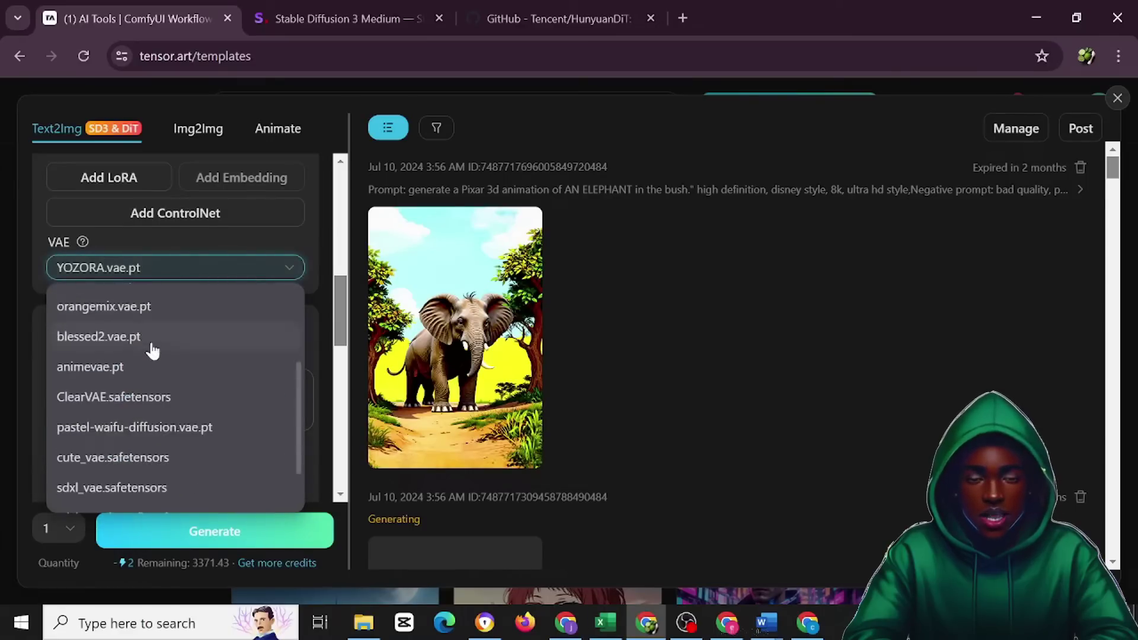
{"action": "scroll", "coordinate": [153, 351], "scroll_direction": "down", "scroll_amount": 3}
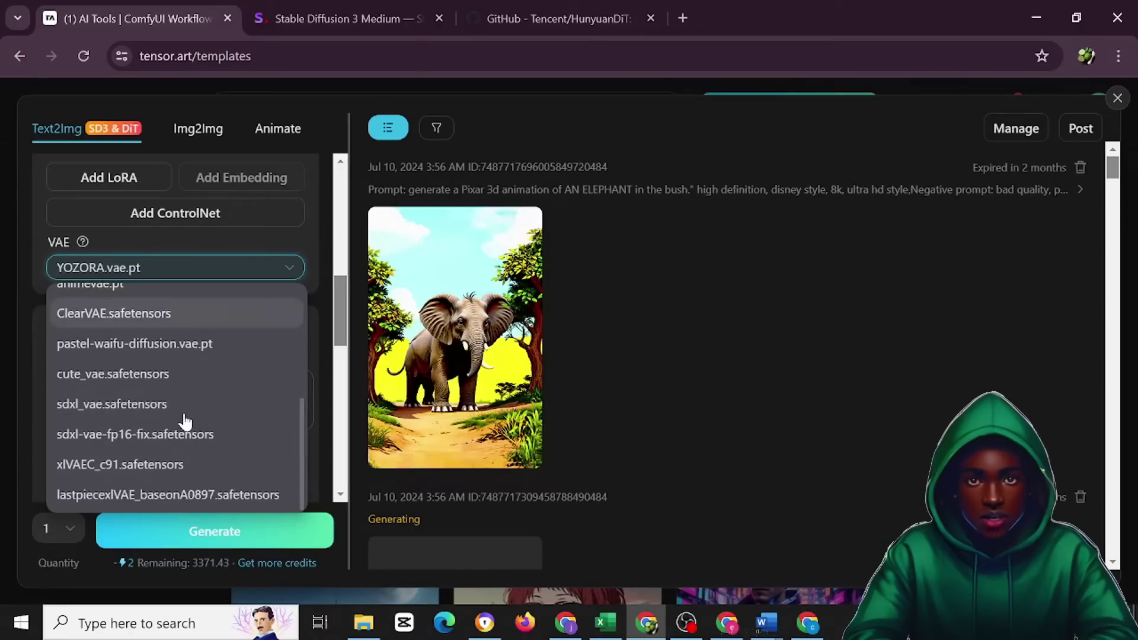
Keep YOZORA.vae.pt as the VAE and enlarge the new elephant image with its details.
{"action": "mouse_move", "coordinate": [493, 319]}
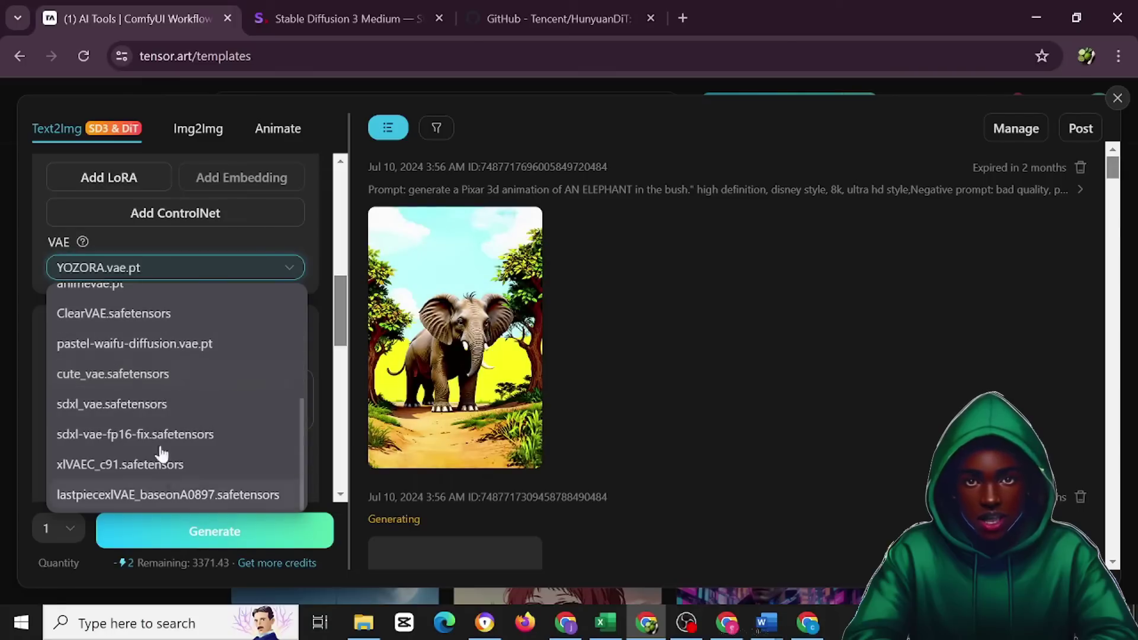
{"action": "scroll", "coordinate": [159, 427], "scroll_direction": "up", "scroll_amount": 5}
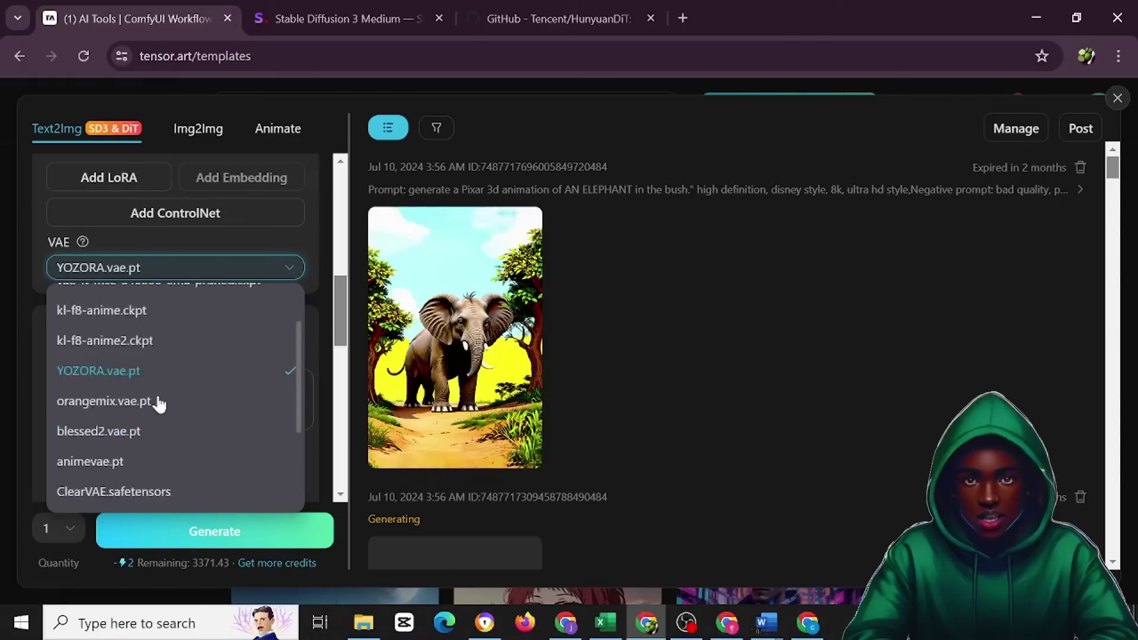
{"action": "left_click", "coordinate": [258, 239]}
{"action": "scroll", "coordinate": [228, 347], "scroll_direction": "up", "scroll_amount": 5}
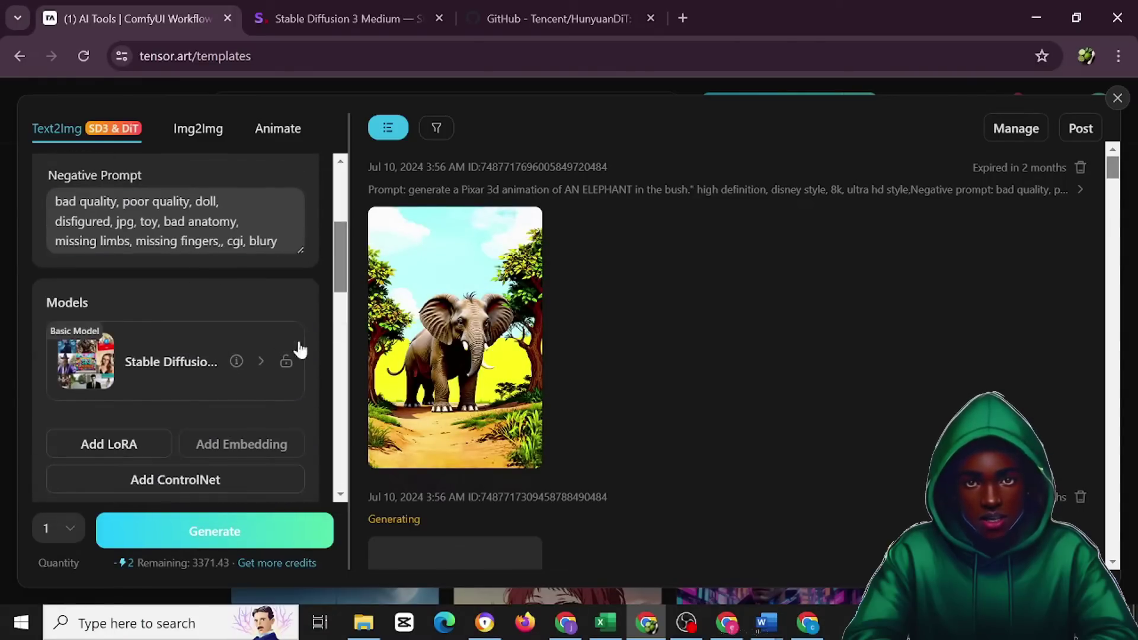
{"action": "left_click", "coordinate": [431, 285]}
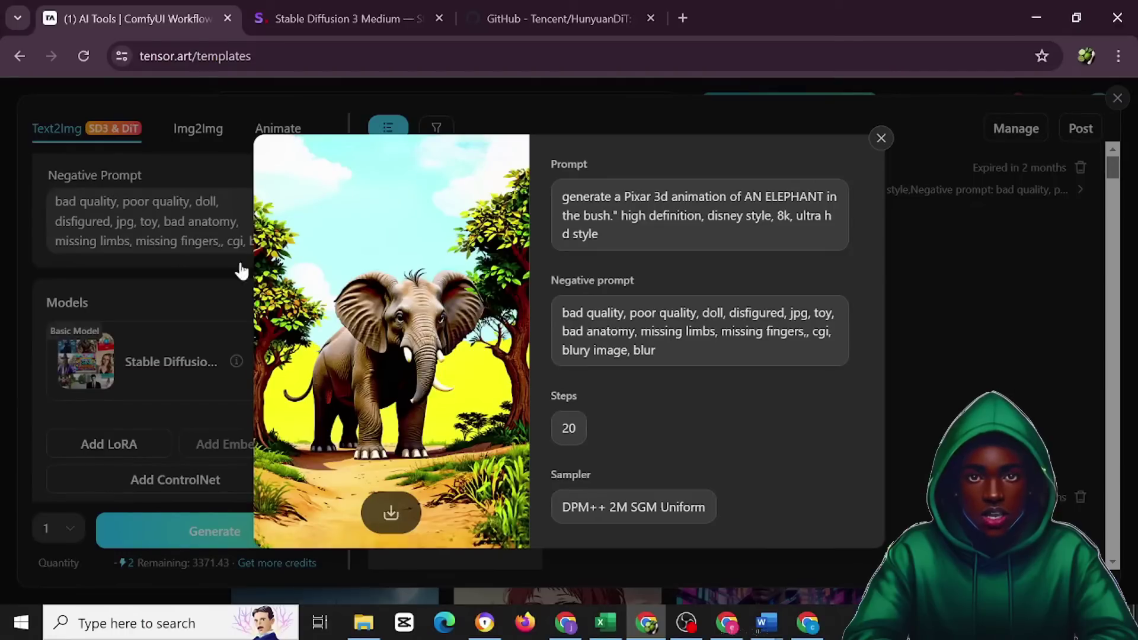
Close the elephant image preview and switch to the Stable Diffusion 3 Medium article.
{"action": "left_click", "coordinate": [880, 140]}
{"action": "left_click", "coordinate": [341, 18]}
{"action": "scroll", "coordinate": [312, 132], "scroll_direction": "up", "scroll_amount": 5}
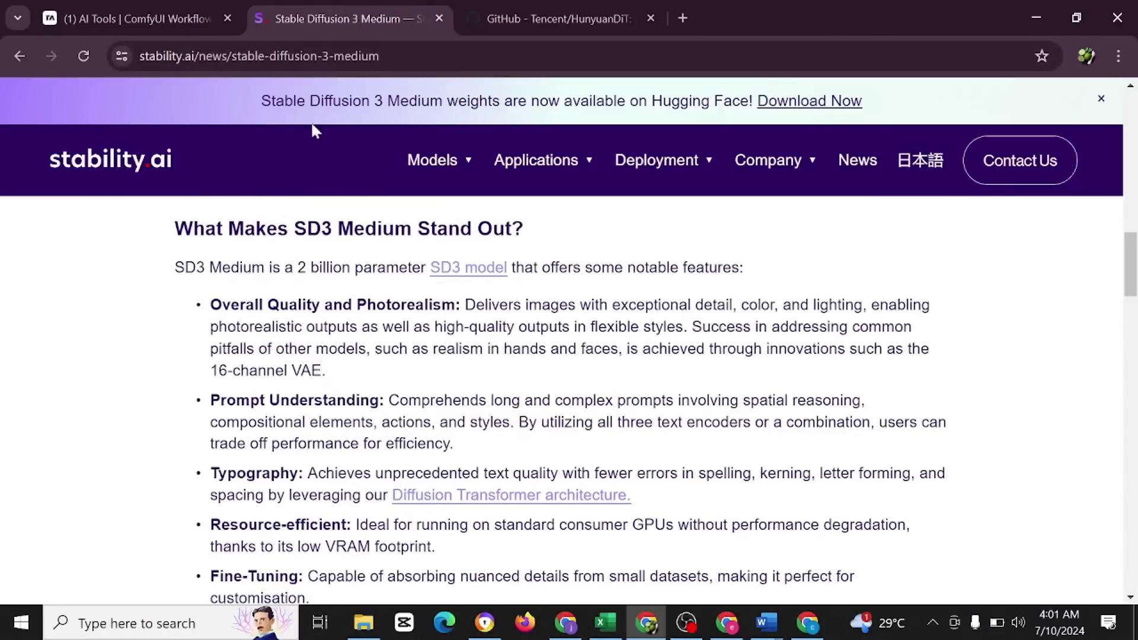
{"action": "scroll", "coordinate": [182, 203], "scroll_direction": "down", "scroll_amount": 3}
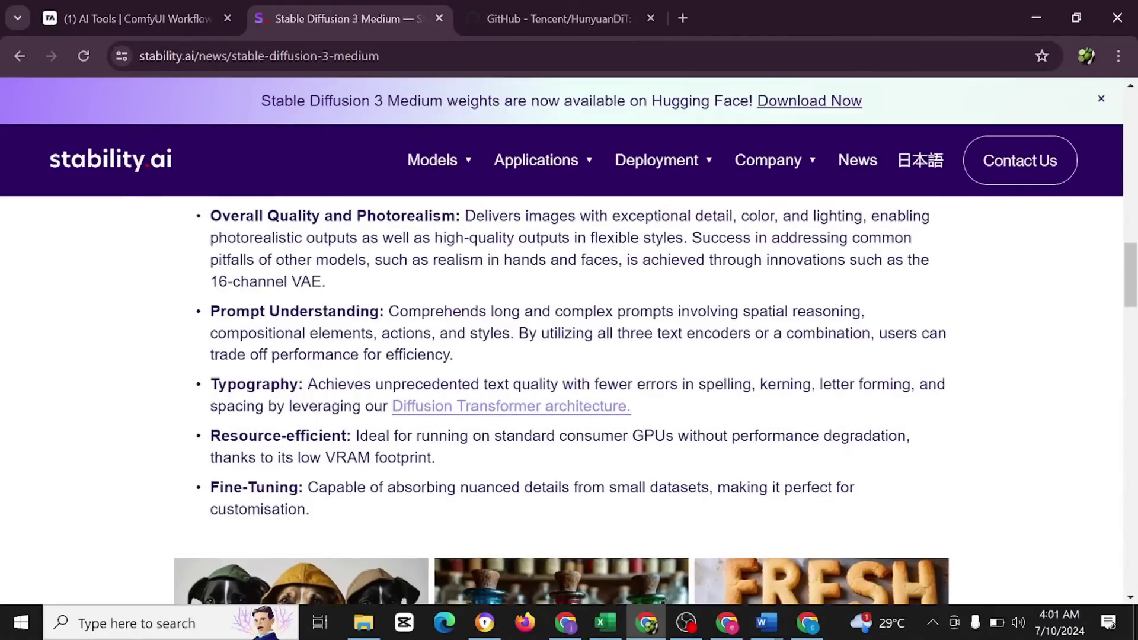
{"action": "scroll", "coordinate": [356, 308], "scroll_direction": "up", "scroll_amount": 15}
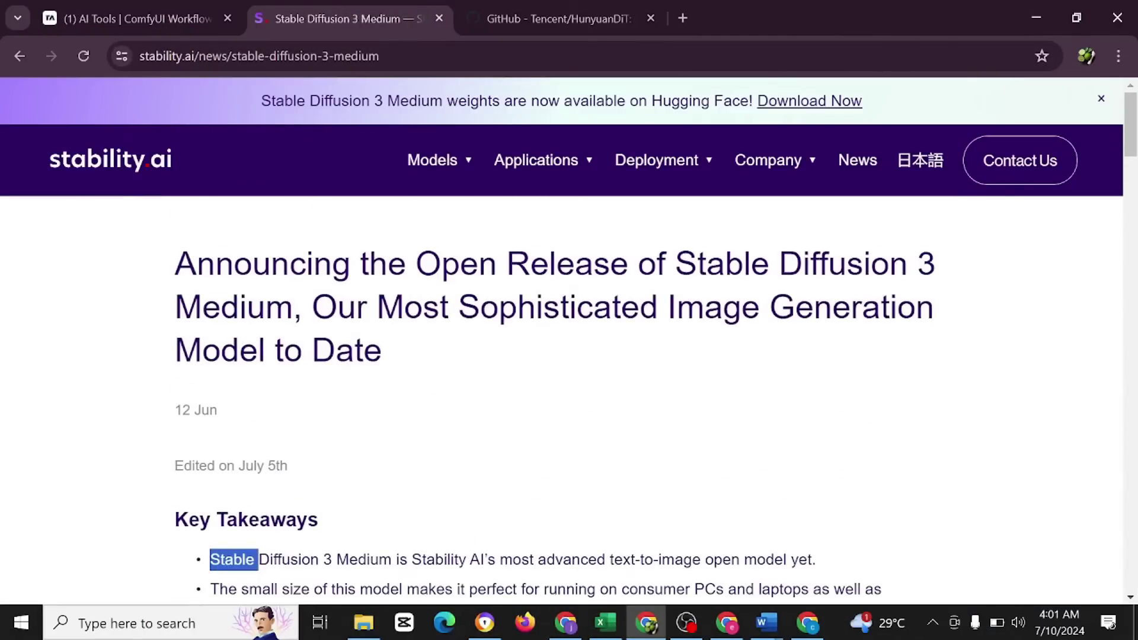
{"action": "scroll", "coordinate": [569, 368], "scroll_direction": "down", "scroll_amount": 10}
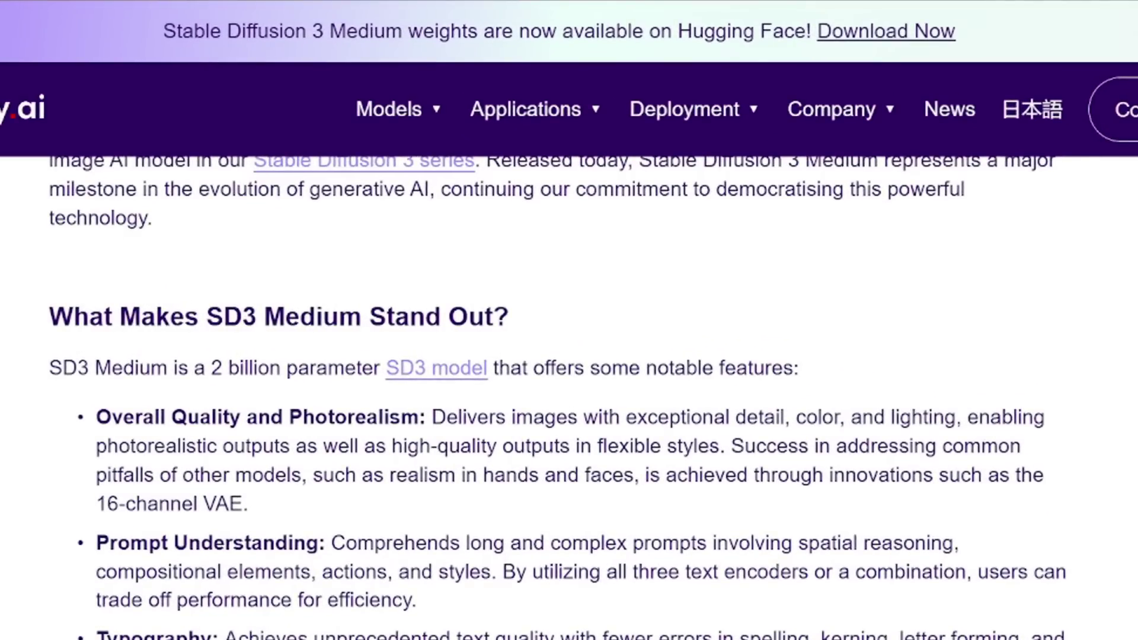
Read through the Stable Diffusion 3 Medium announcement article.
{"action": "scroll", "coordinate": [179, 392], "scroll_direction": "down", "scroll_amount": 2}
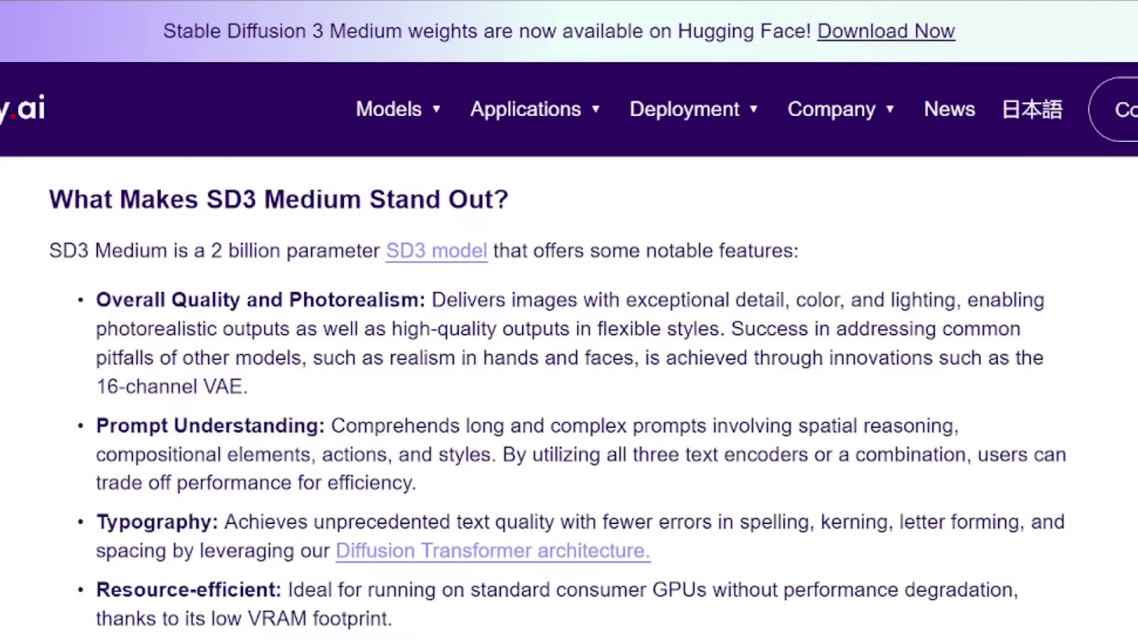
{"action": "scroll", "coordinate": [137, 532], "scroll_direction": "down", "scroll_amount": 4}
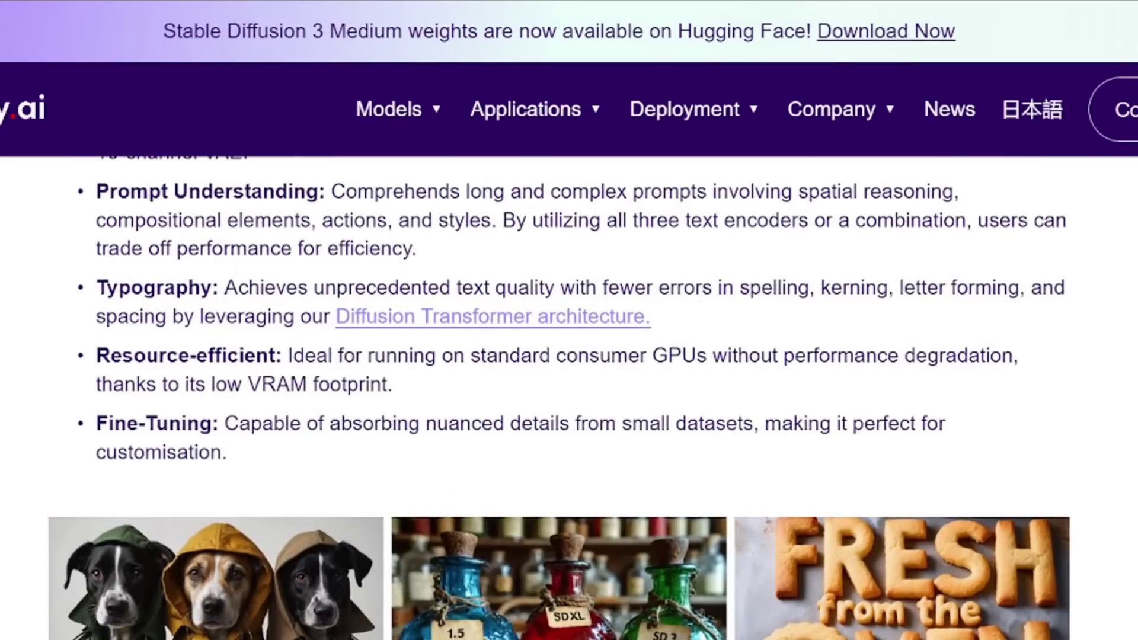
{"action": "scroll", "coordinate": [447, 436], "scroll_direction": "down", "scroll_amount": 4}
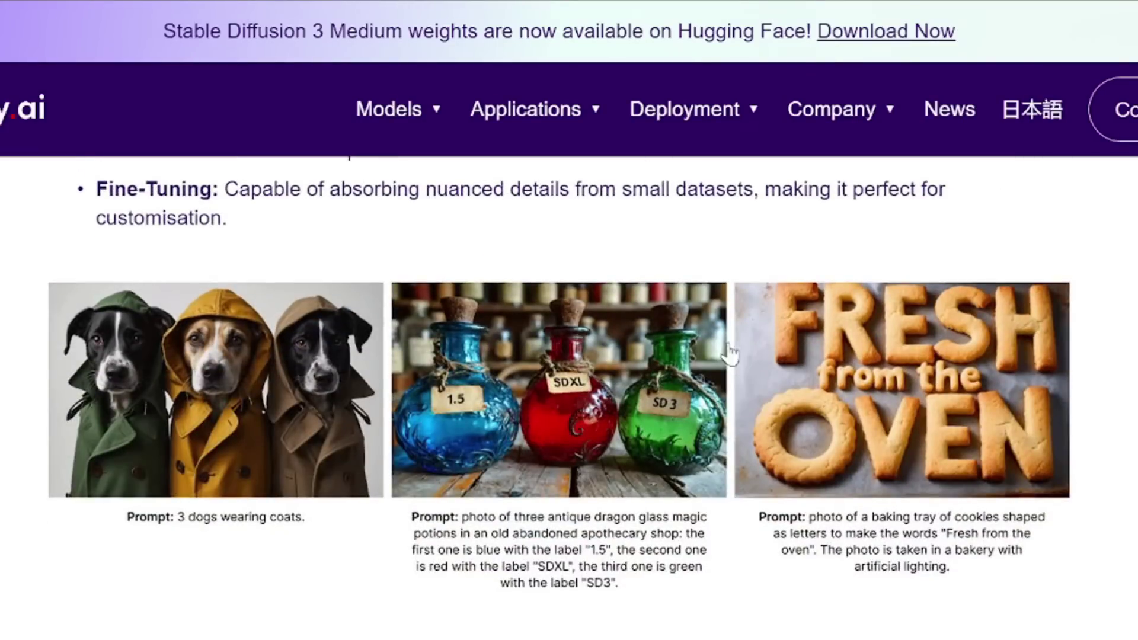
{"action": "scroll", "coordinate": [730, 352], "scroll_direction": "up", "scroll_amount": 13}
{"action": "scroll", "coordinate": [432, 381], "scroll_direction": "down", "scroll_amount": 9}
{"action": "scroll", "coordinate": [239, 186], "scroll_direction": "down", "scroll_amount": 12}
{"action": "scroll", "coordinate": [239, 186], "scroll_direction": "up", "scroll_amount": 20}
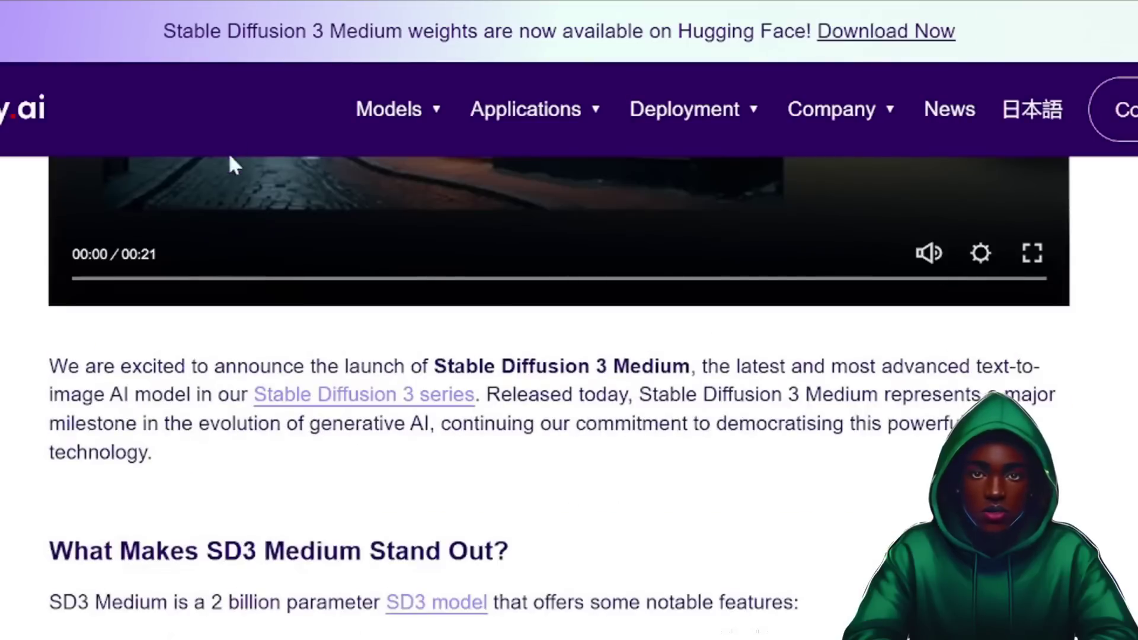
{"action": "scroll", "coordinate": [239, 186], "scroll_direction": "up", "scroll_amount": 8}
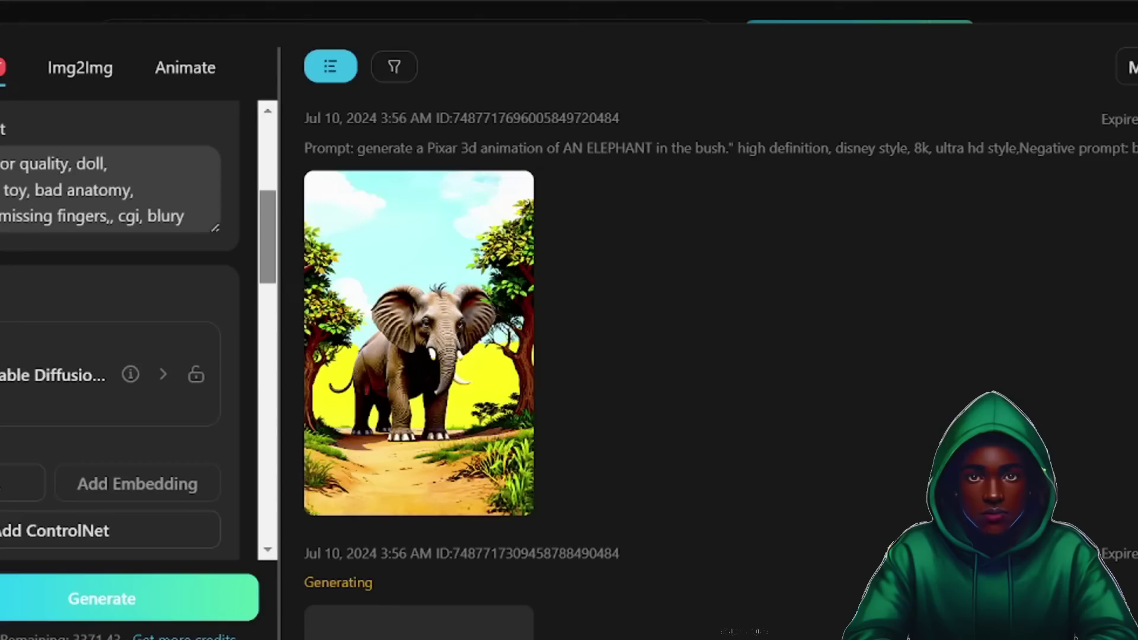
{"action": "scroll", "coordinate": [118, 308], "scroll_direction": "up", "scroll_amount": 6}
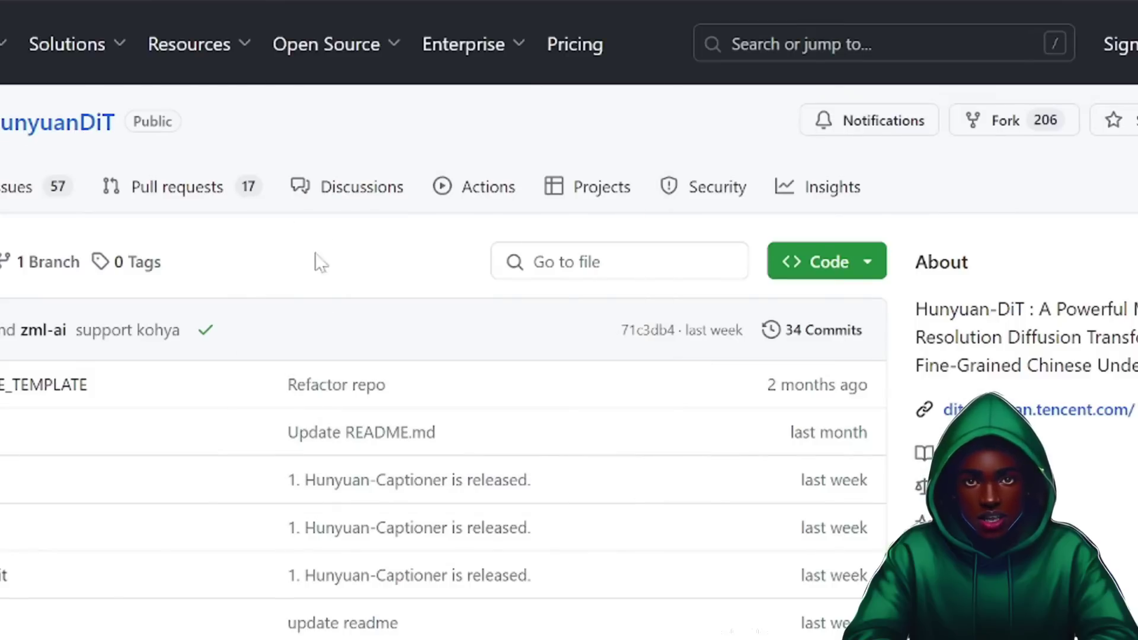
Skim the HunyuanDiT GitHub repository, then go back through the Stability AI tab to Tensor.Art's AI Tools.
{"action": "scroll", "coordinate": [328, 300], "scroll_direction": "down", "scroll_amount": 15}
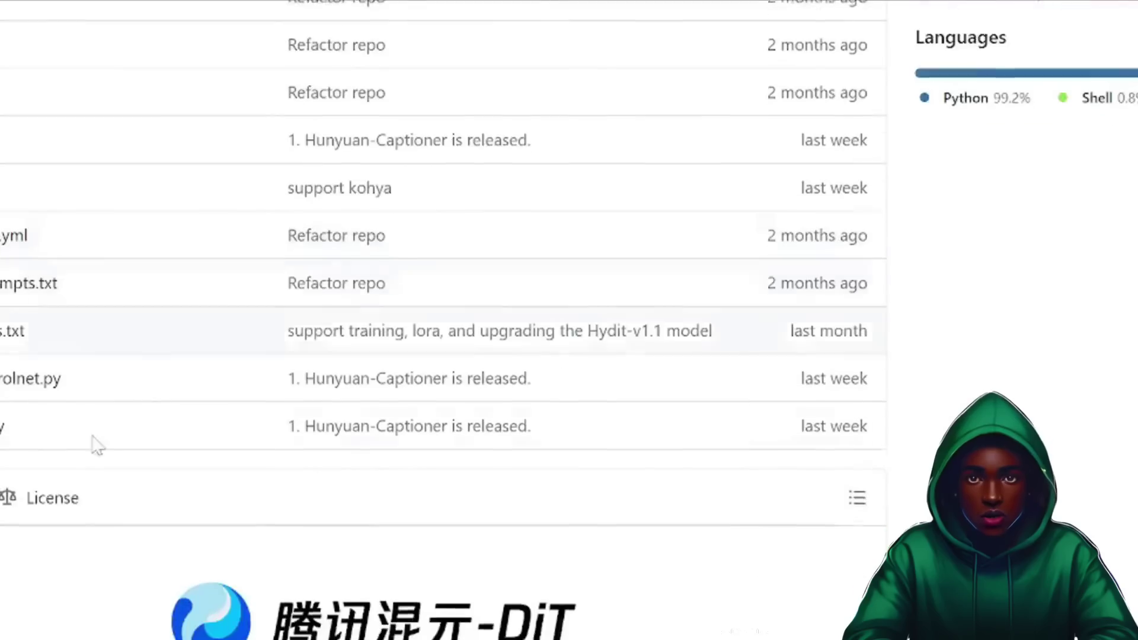
{"action": "scroll", "coordinate": [117, 484], "scroll_direction": "down", "scroll_amount": 4}
{"action": "scroll", "coordinate": [89, 331], "scroll_direction": "up", "scroll_amount": 18}
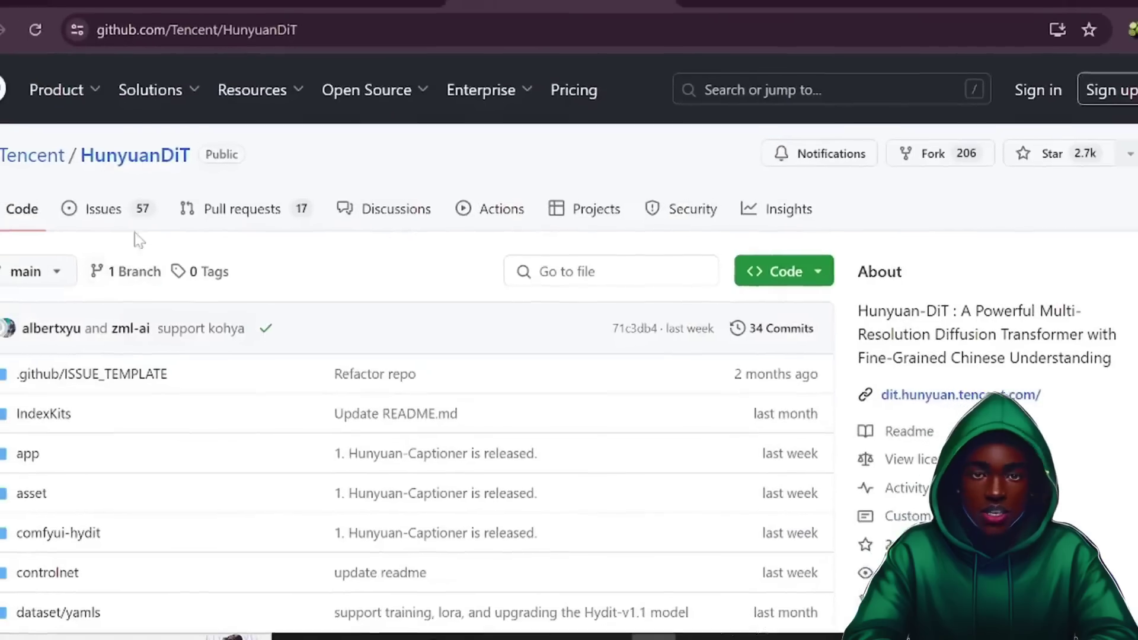
{"action": "left_click", "coordinate": [335, 19]}
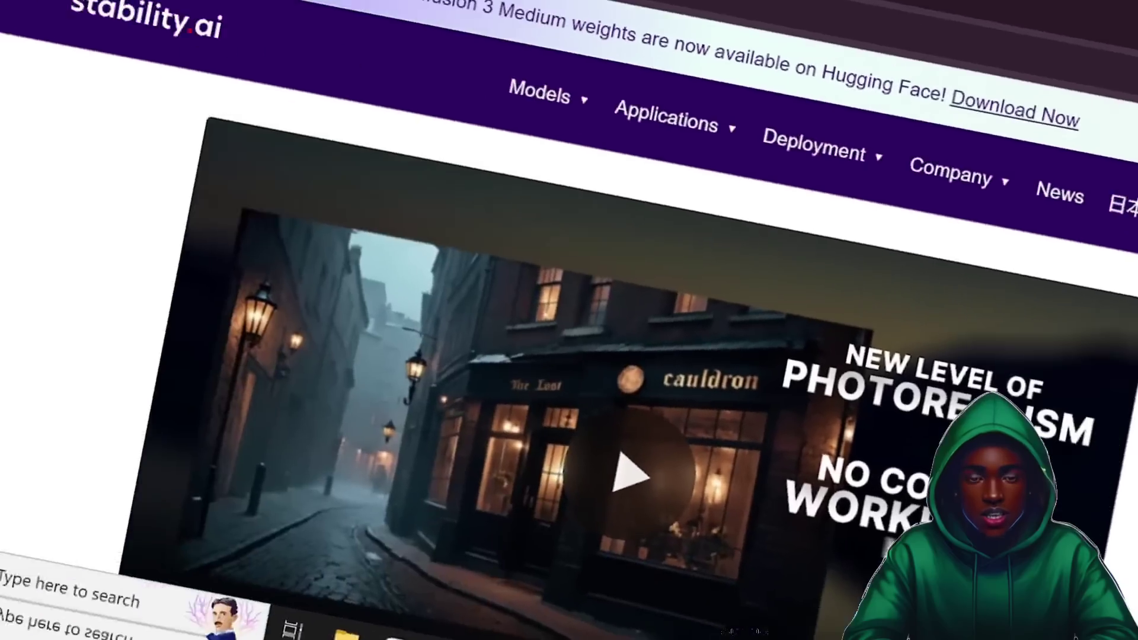
{"action": "left_click", "coordinate": [136, 18]}
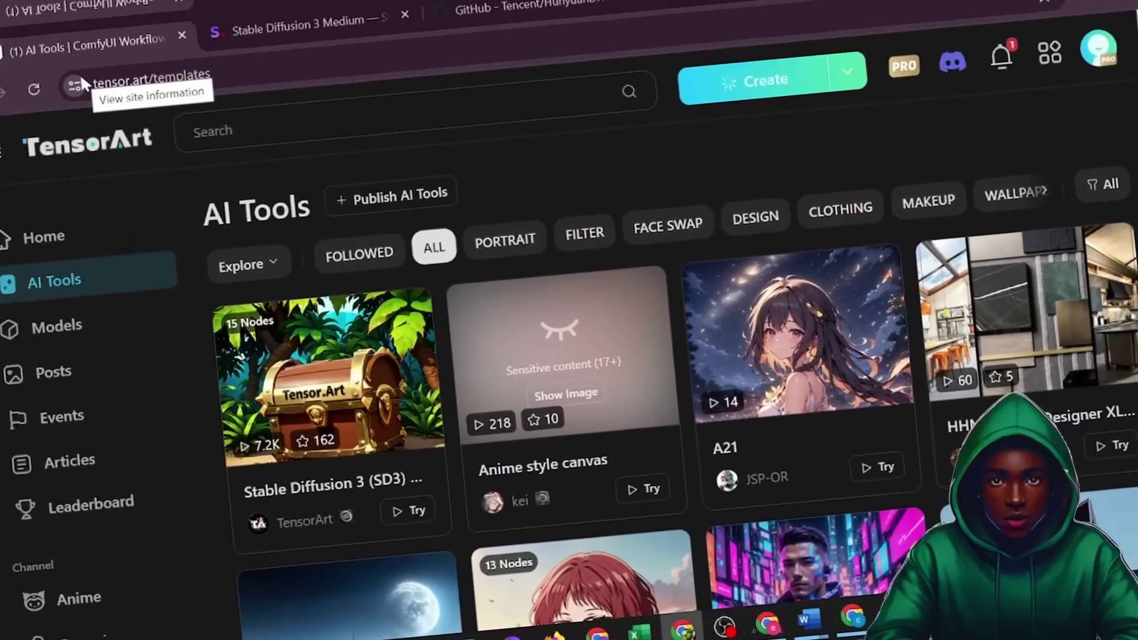